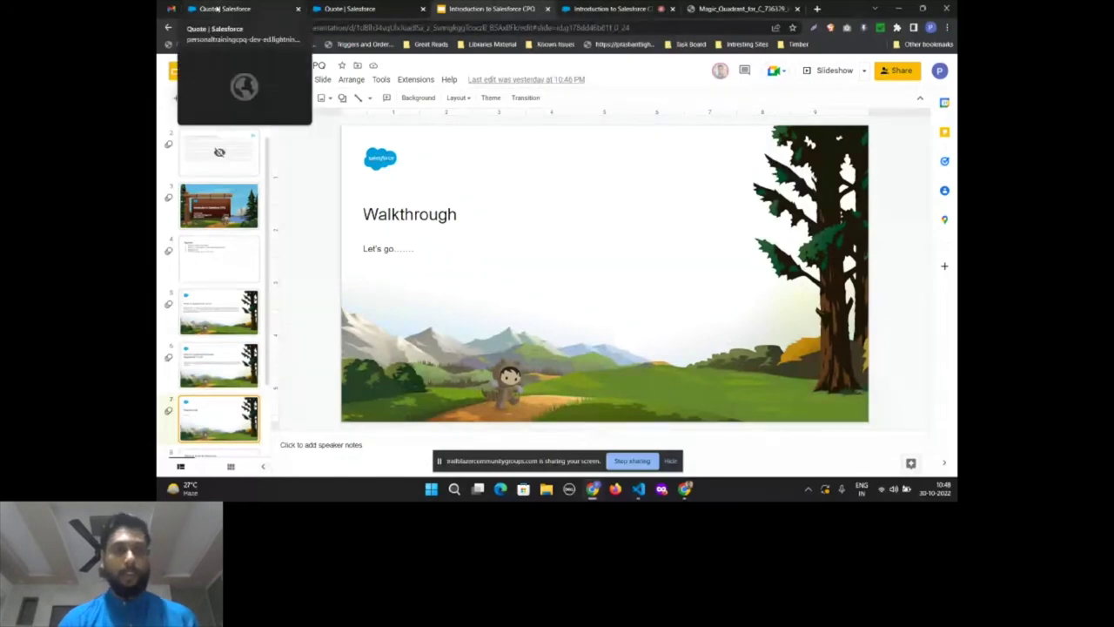
# Switch from the presentation to Salesforce CPQ and open the Accounts list.
pyautogui.click(217, 9)
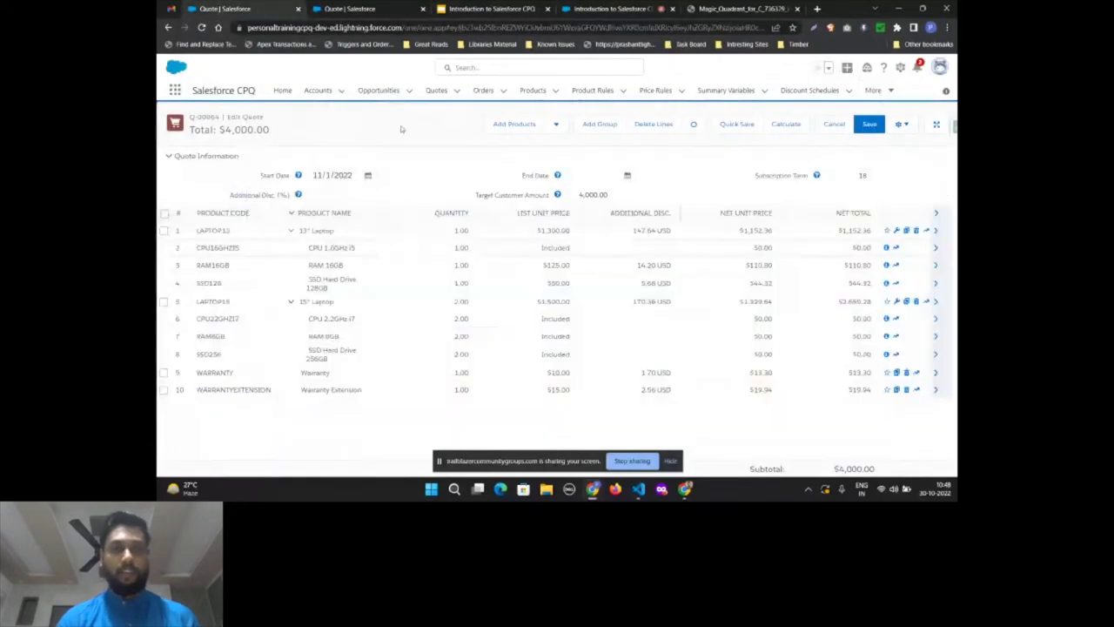
pyautogui.click(318, 91)
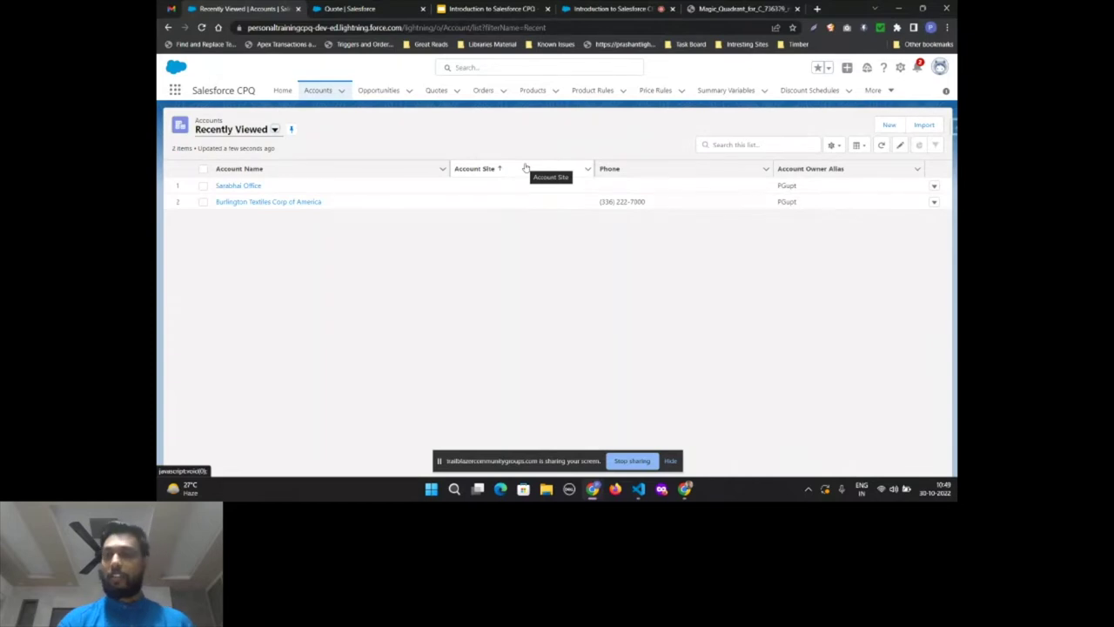
pyautogui.click(888, 125)
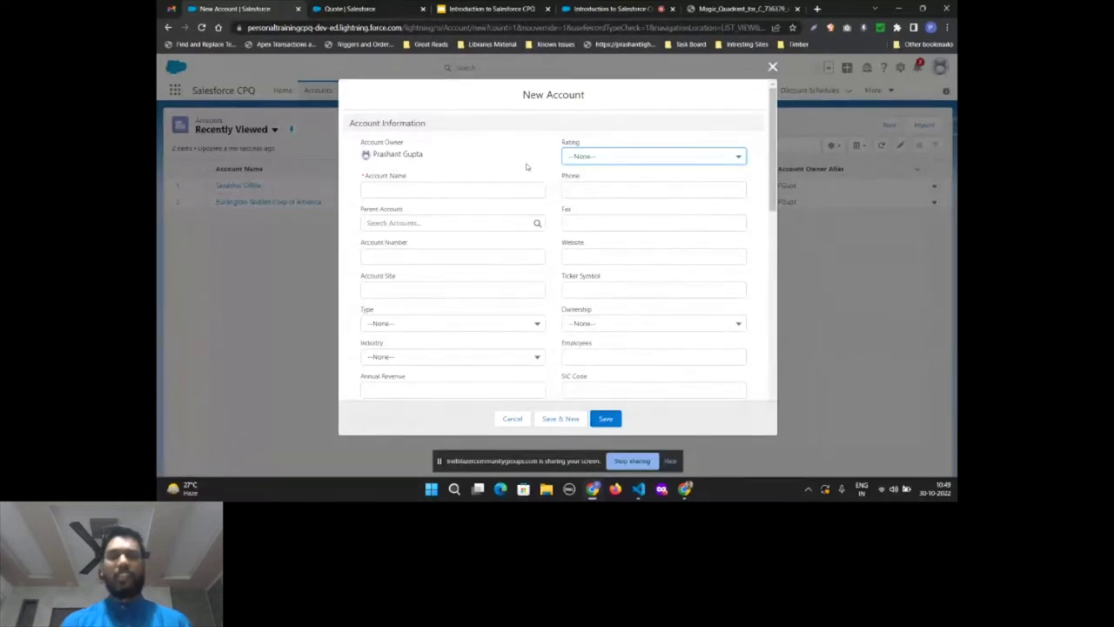
pyautogui.scroll(-1, 621, 332)
pyautogui.scroll(-10, 620, 332)
pyautogui.scroll(10, 620, 332)
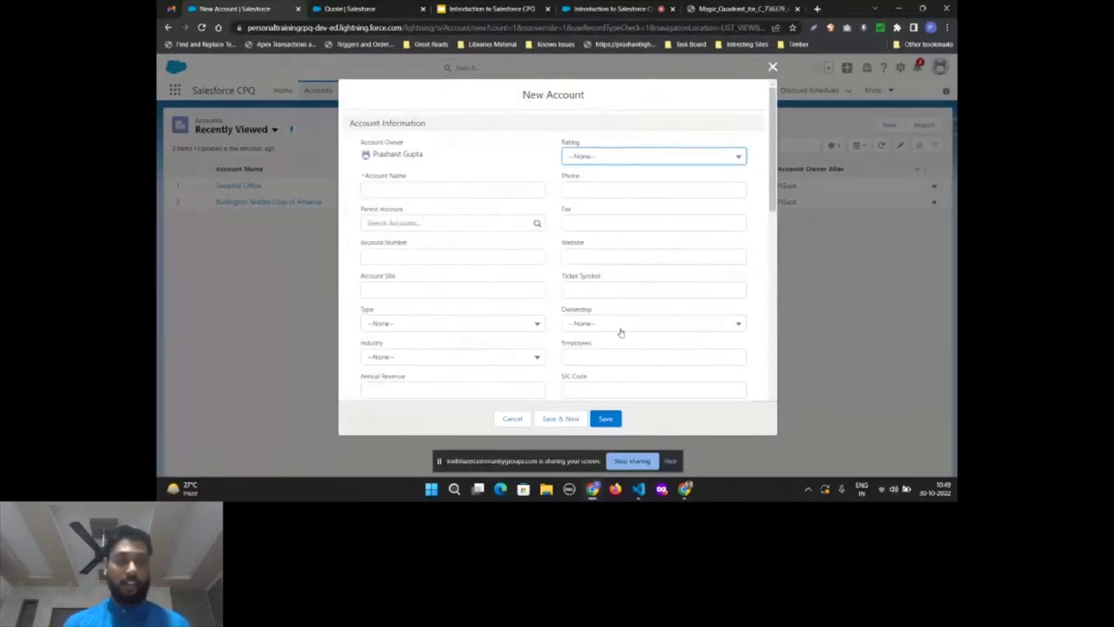
pyautogui.click(774, 67)
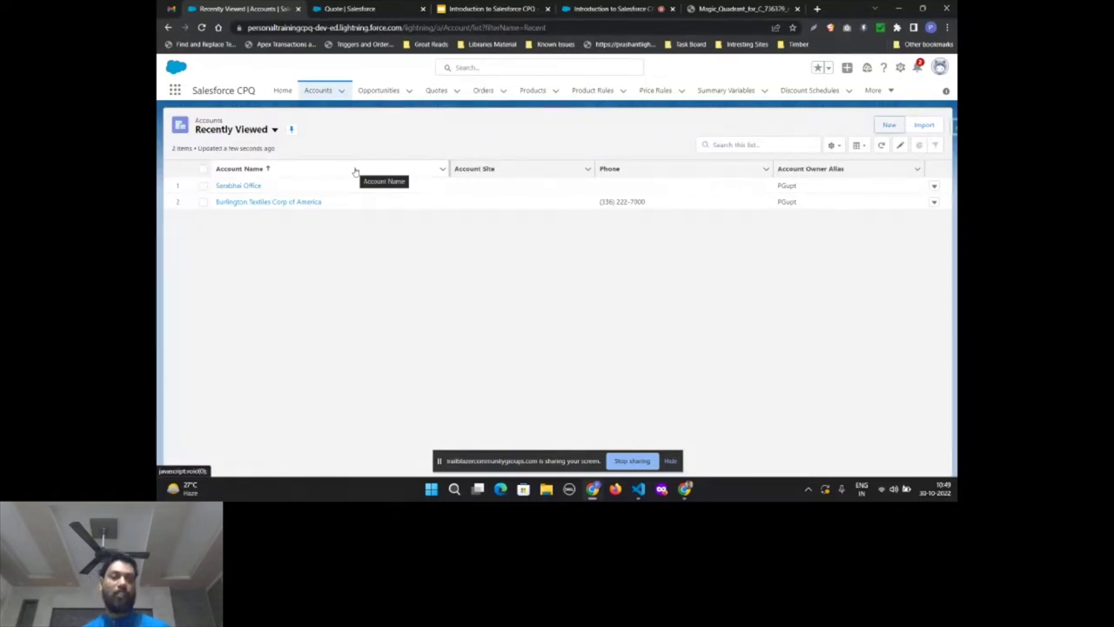
# Start a new opportunity from the Sarabhai Office account and name it "Company wants to buy laptops".
pyautogui.click(246, 188)
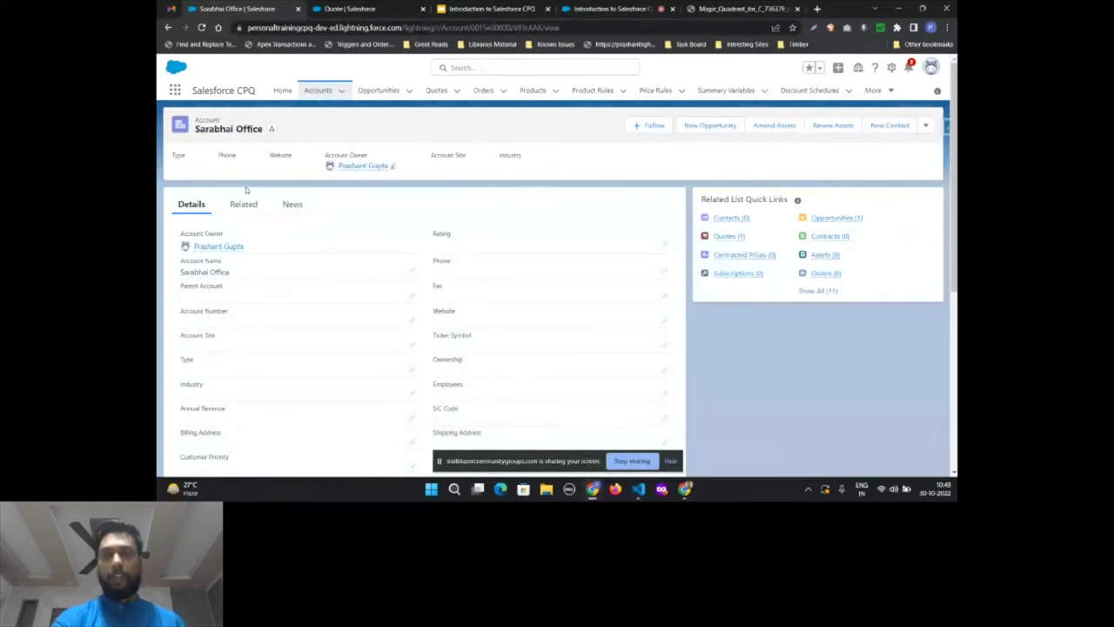
pyautogui.click(709, 124)
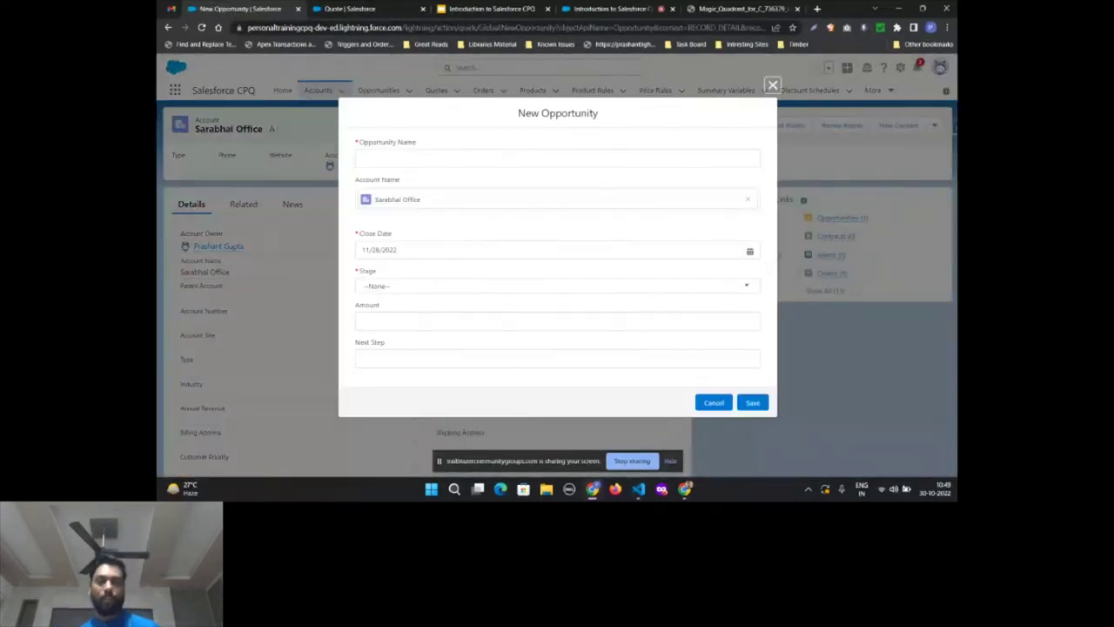
pyautogui.click(453, 151)
pyautogui.write('We want to')
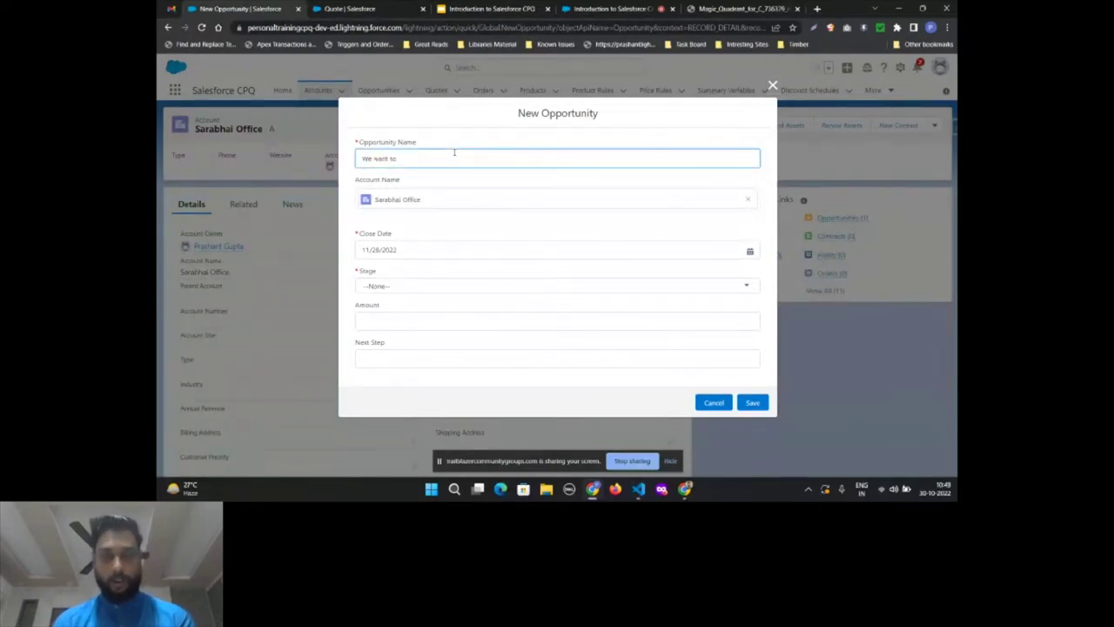
pyautogui.hotkey('ctrl', 'a')
pyautogui.press('BackSpace')
pyautogui.write('compa')
pyautogui.write('n')
pyautogui.write('y wants to')
pyautogui.write(' buy ')
pyautogui.write('li')
pyautogui.write('ptops')
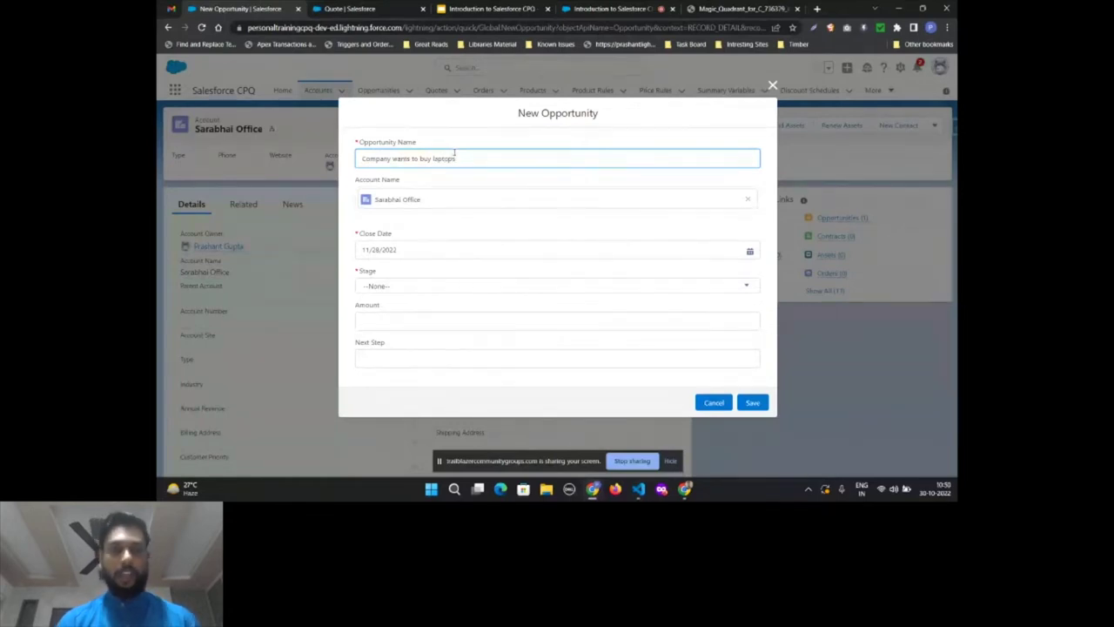
# Set the new opportunity's stage to Prospecting and save it.
pyautogui.click(378, 287)
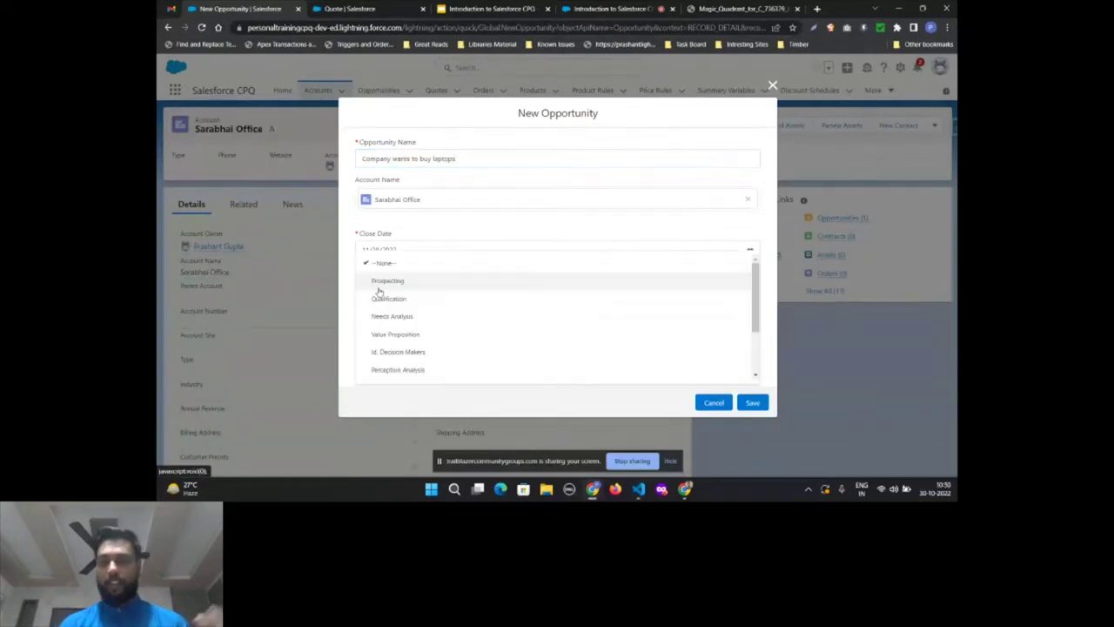
pyautogui.click(460, 281)
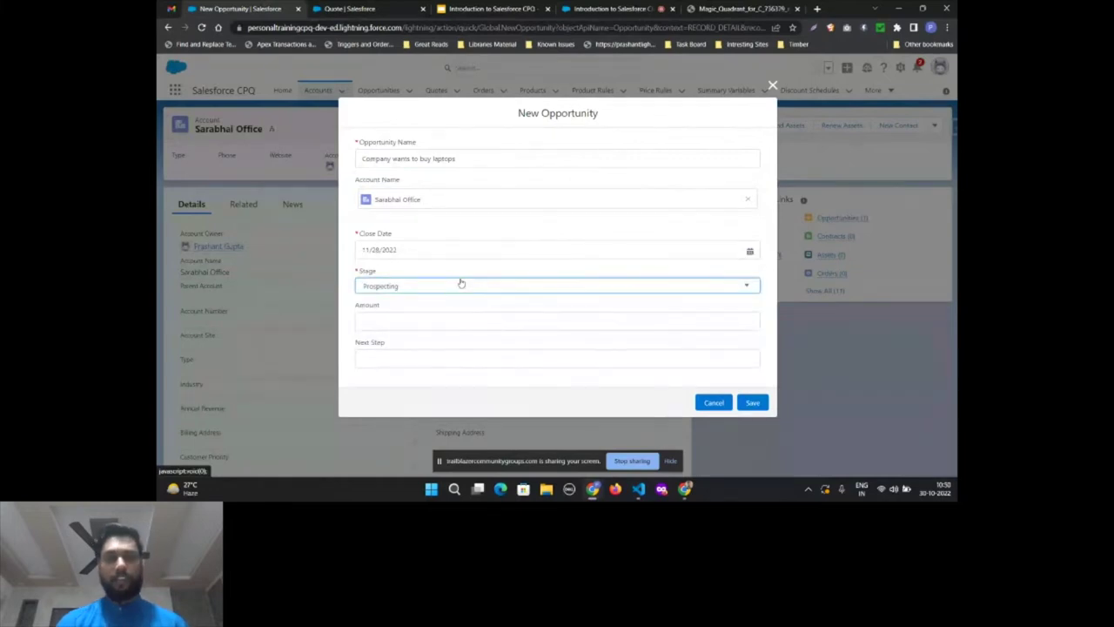
pyautogui.click(752, 405)
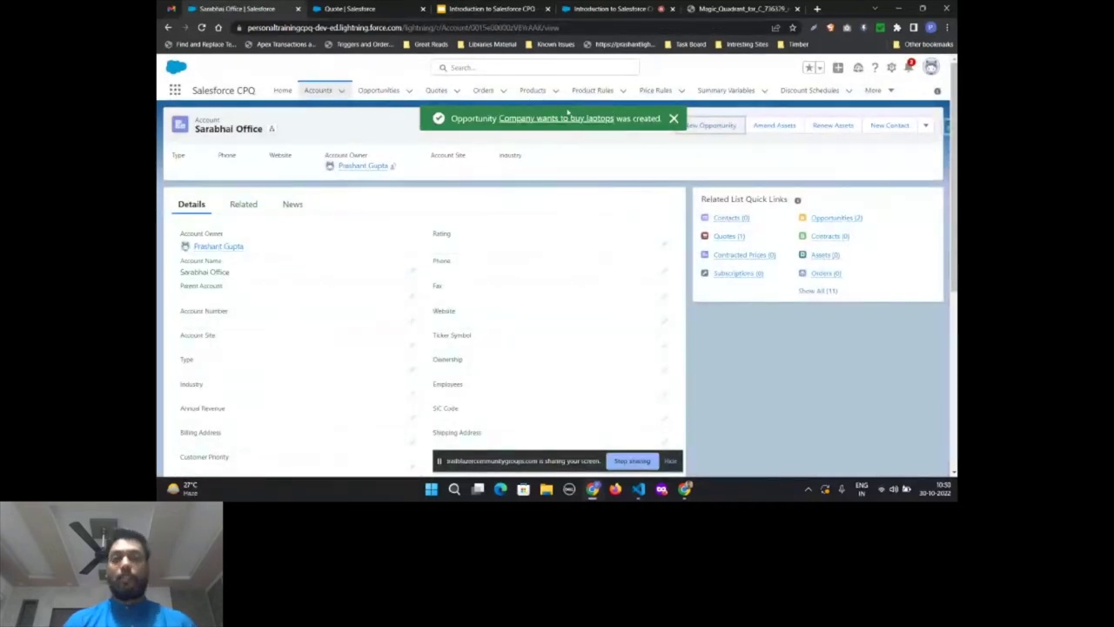
# Create a primary quote on the "Company wants to buy laptops" opportunity with start date 11/1/2022 and subscription term 18.
pyautogui.click(564, 121)
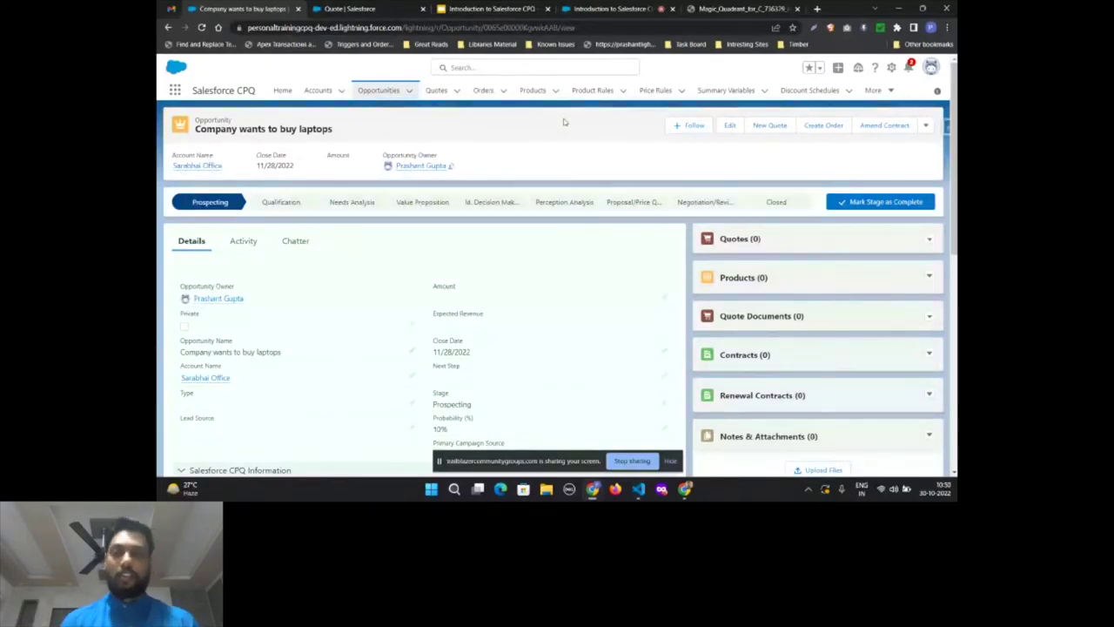
pyautogui.click(769, 125)
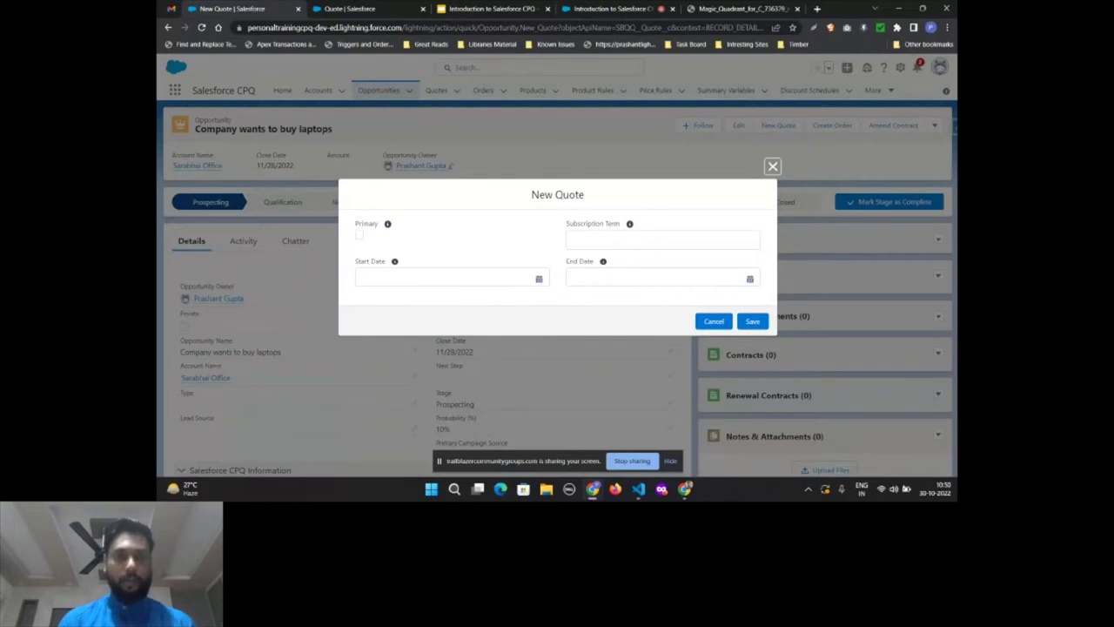
pyautogui.click(359, 235)
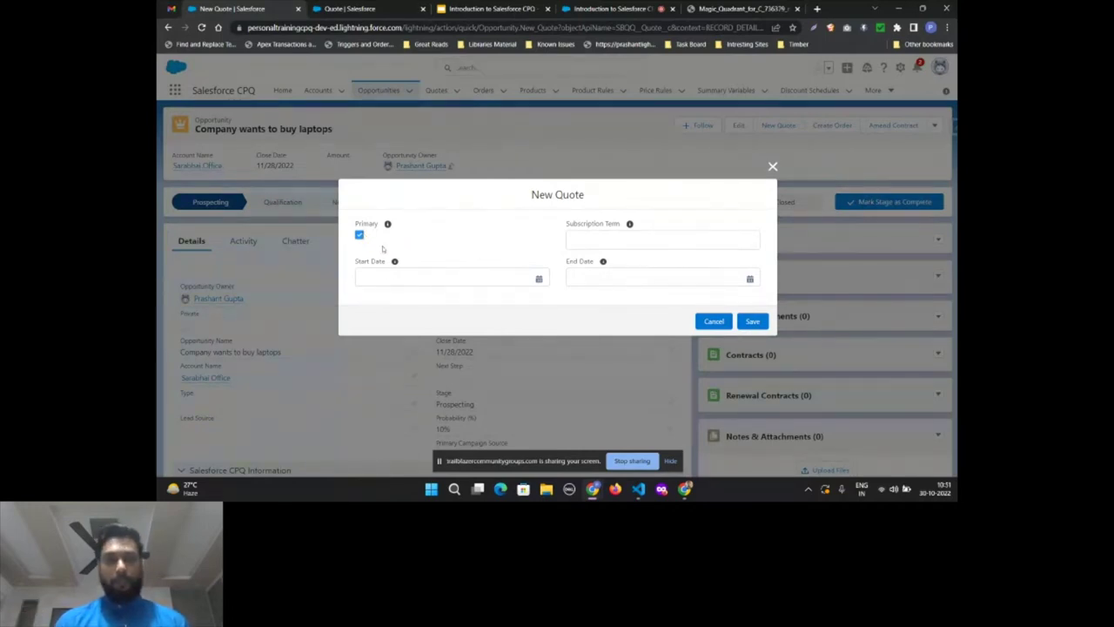
pyautogui.click(391, 277)
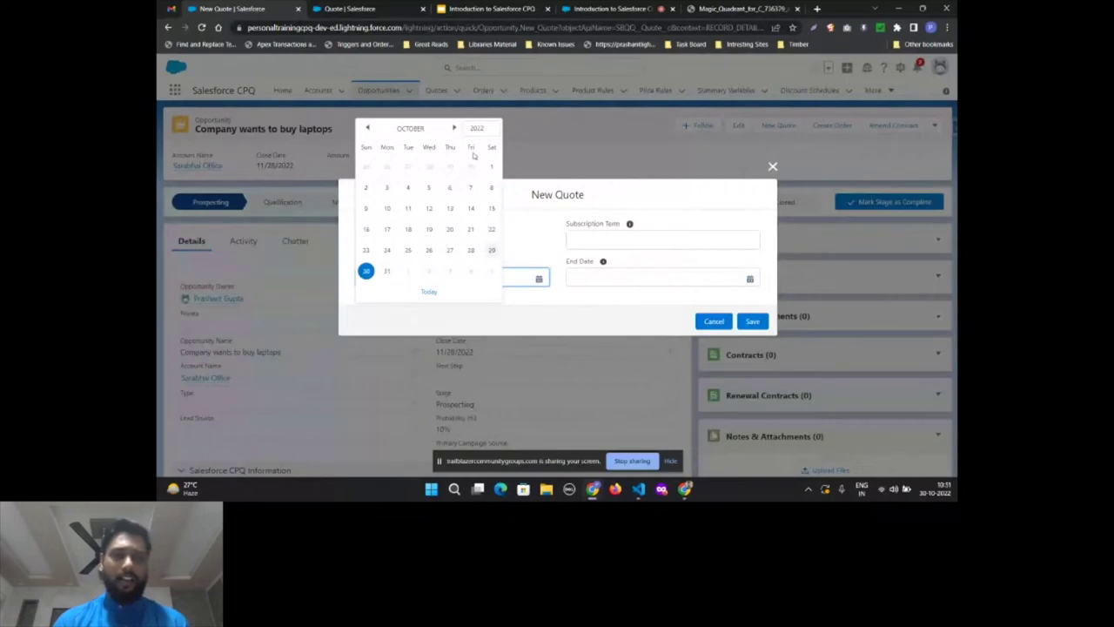
pyautogui.click(453, 128)
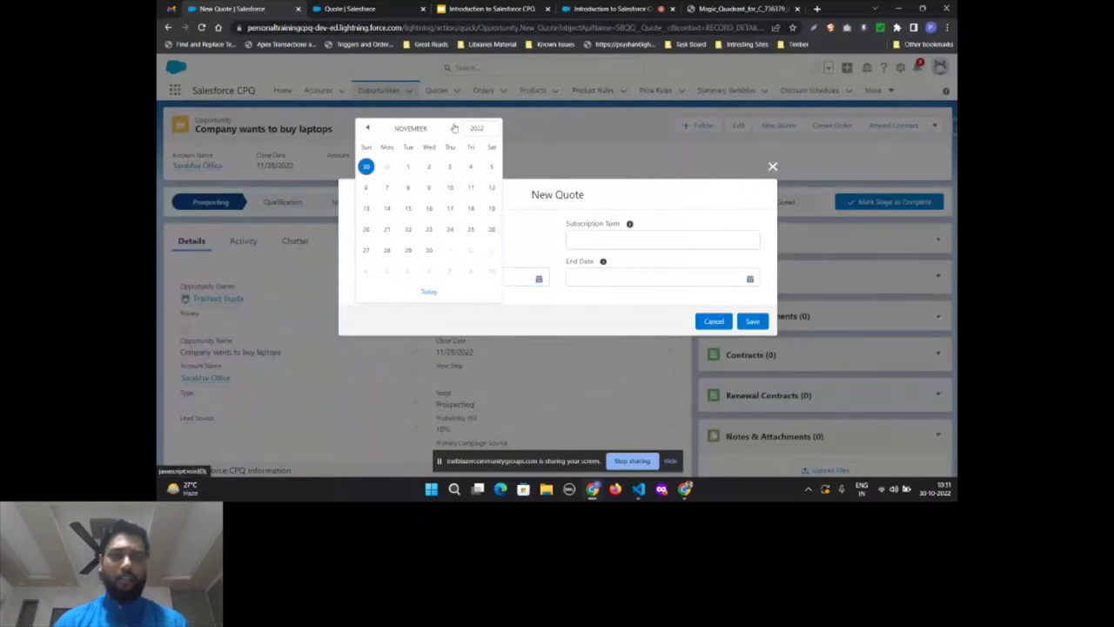
pyautogui.click(408, 166)
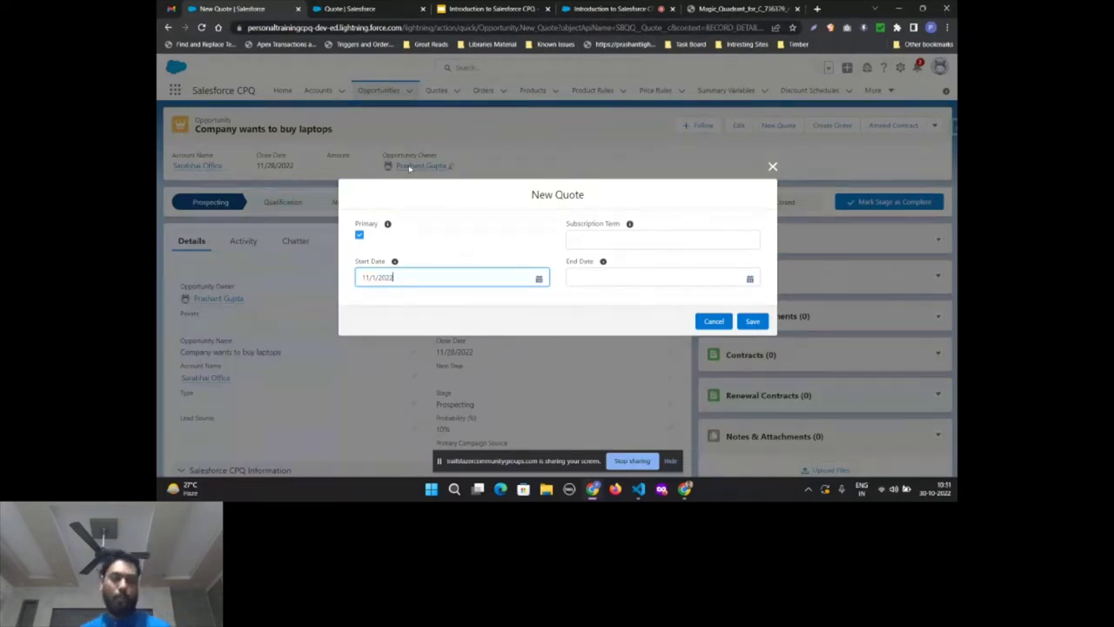
pyautogui.click(586, 237)
pyautogui.write('12')
pyautogui.click(752, 321)
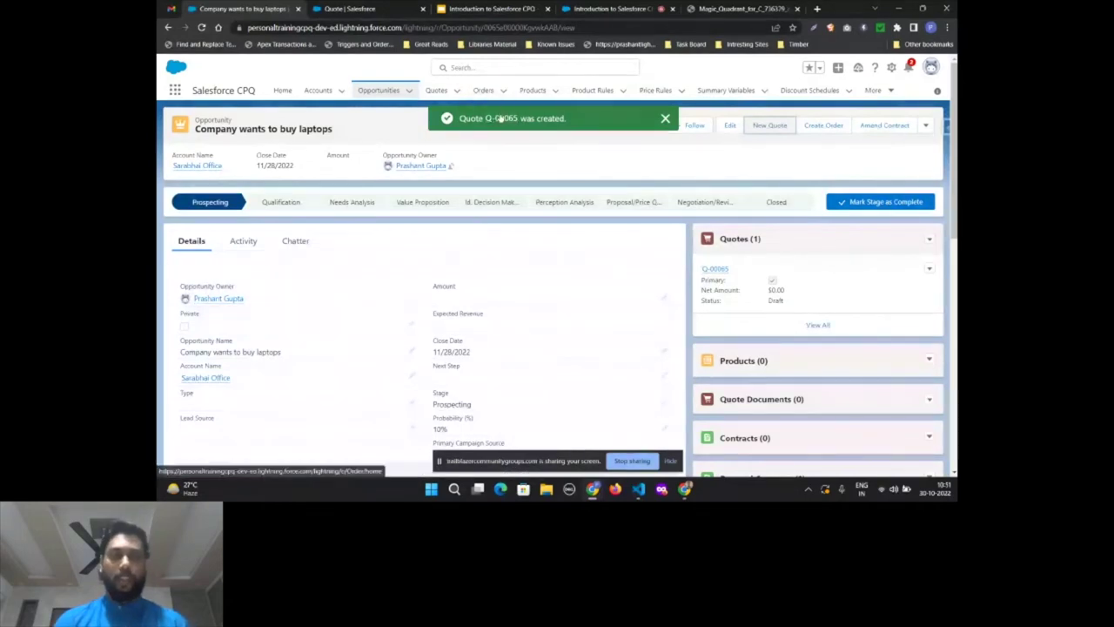
# Open the new quote for line editing and assign it the Standard Price Book.
pyautogui.click(506, 119)
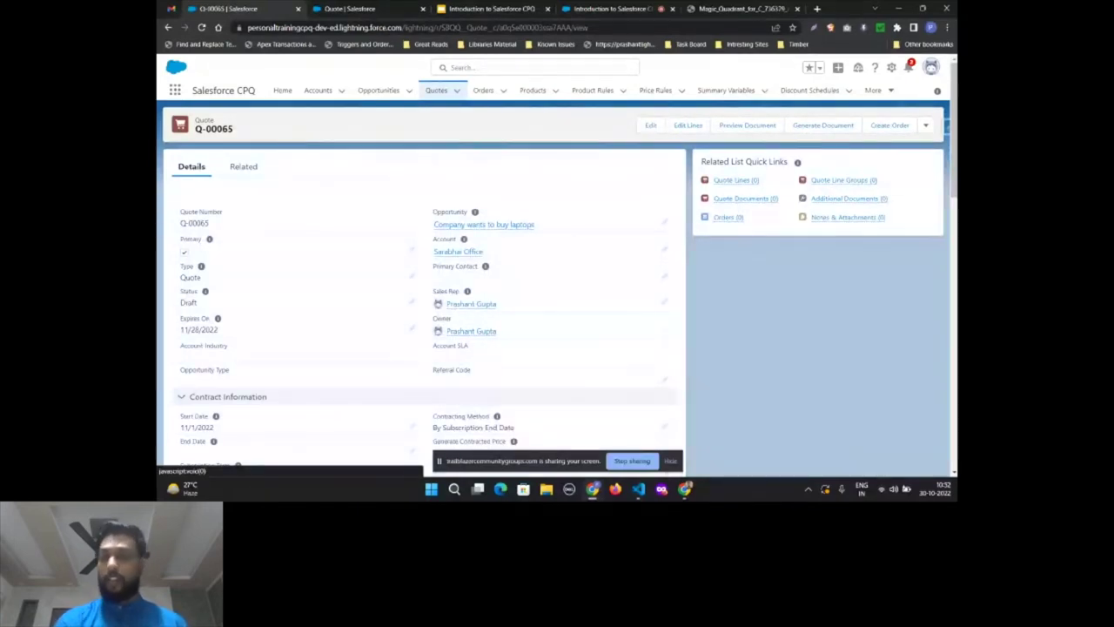
pyautogui.click(687, 125)
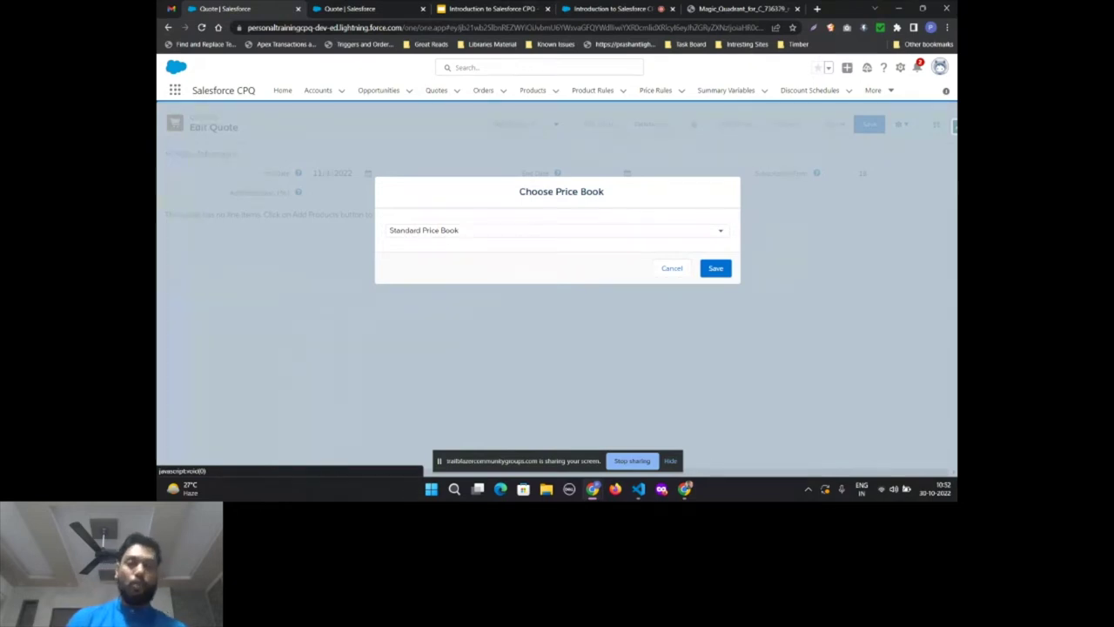
pyautogui.click(716, 268)
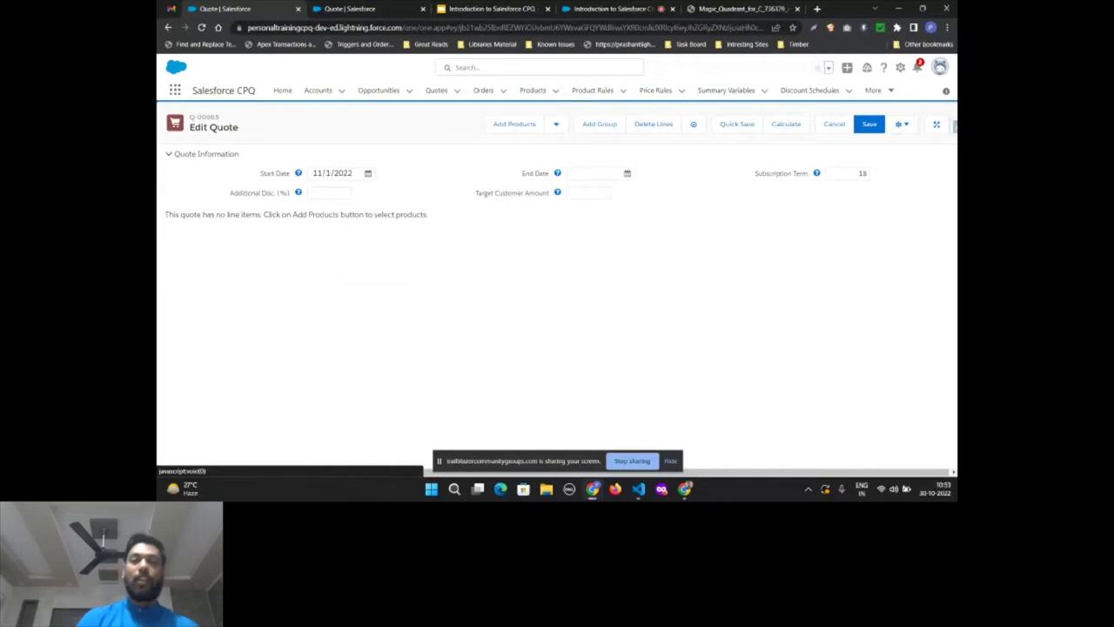
# Start adding products to the quote and filter the catalogue to the Hardware product family.
pyautogui.click(514, 123)
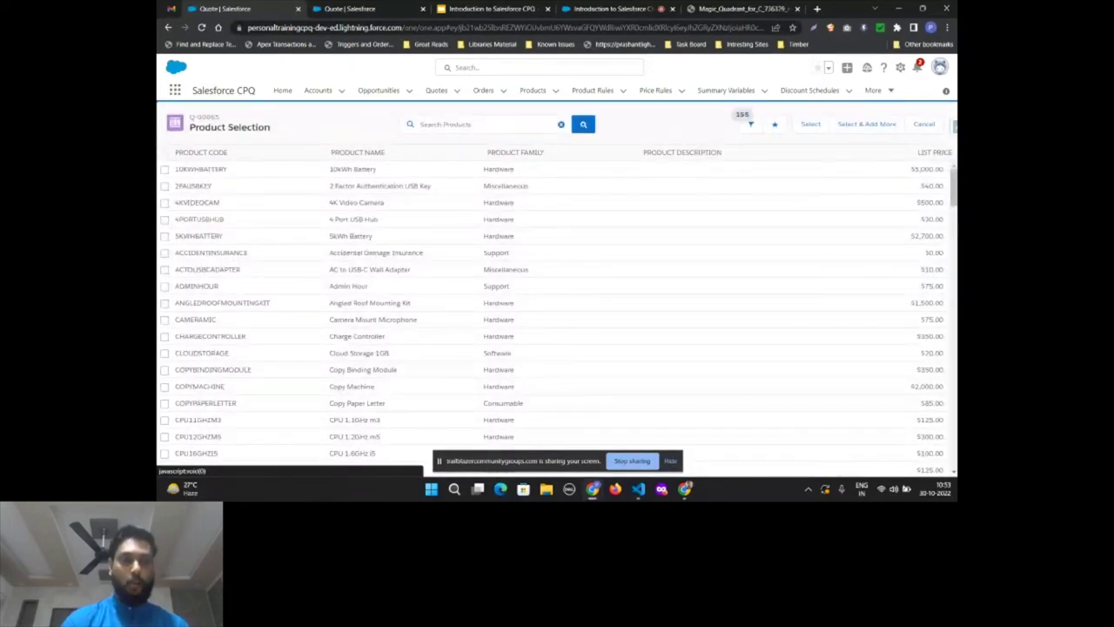
pyautogui.click(749, 127)
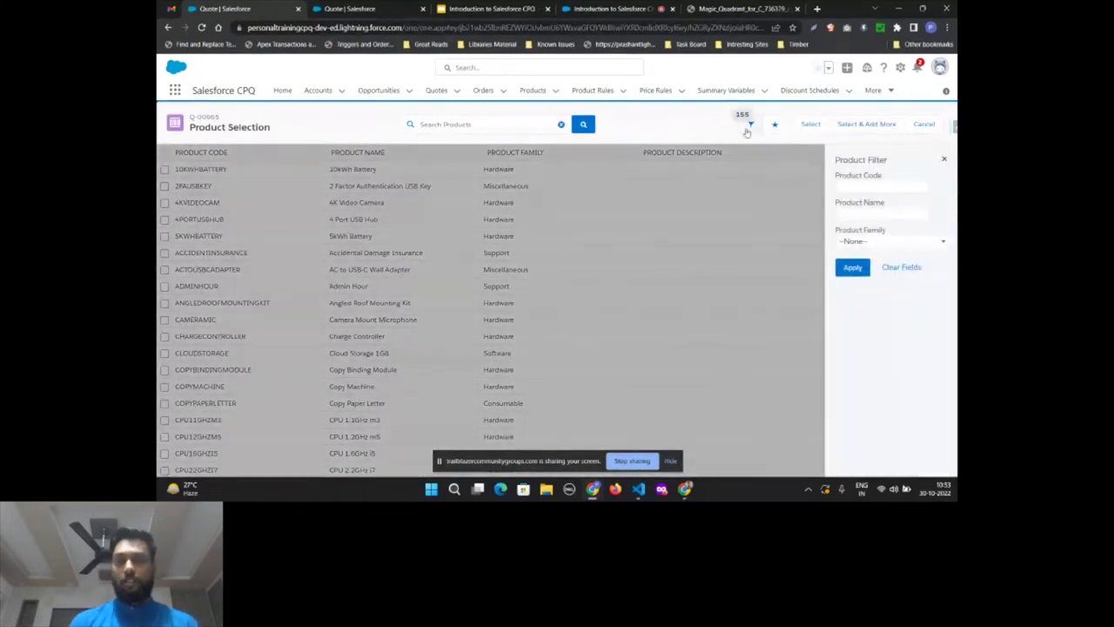
pyautogui.click(916, 240)
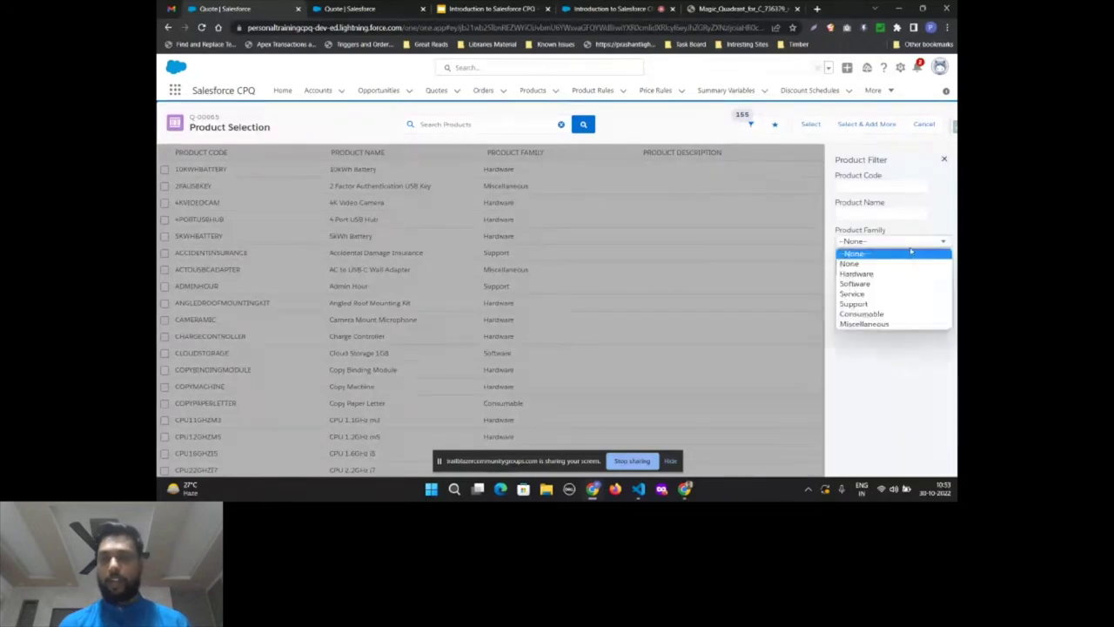
pyautogui.click(856, 273)
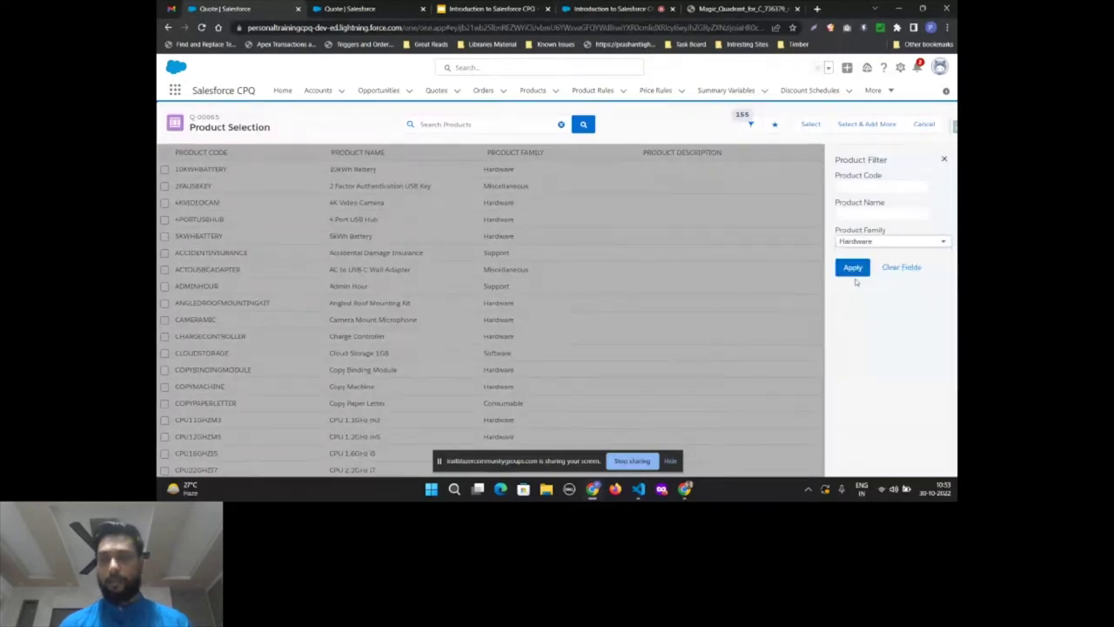
pyautogui.click(852, 267)
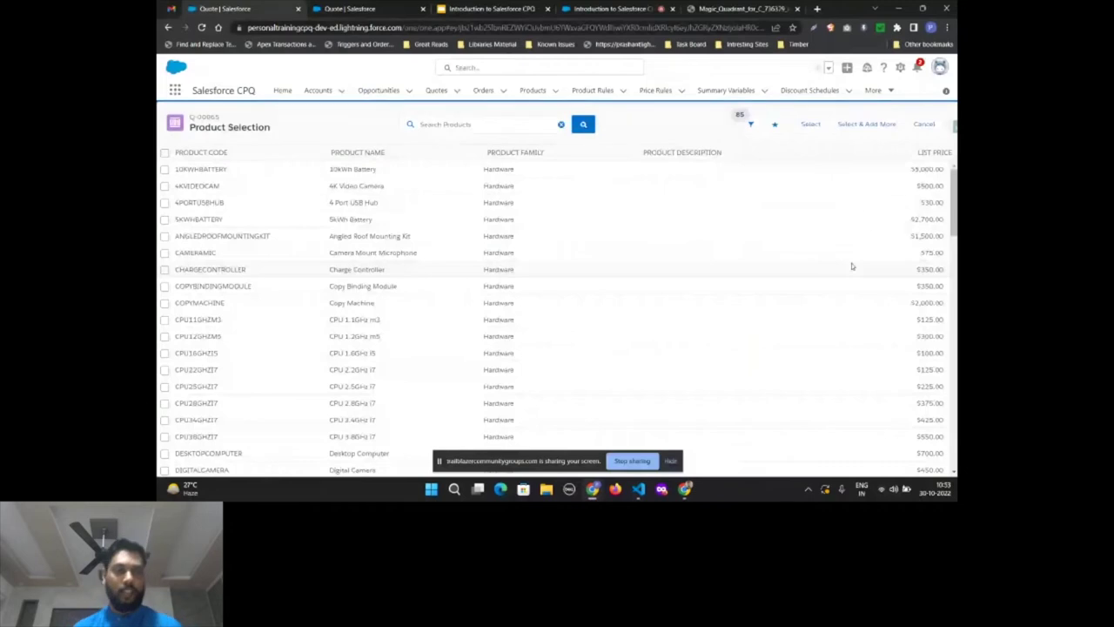
# Select the 13" Laptop and 15" Laptop products for the quote and proceed to their configuration.
pyautogui.scroll(-5, 587, 302)
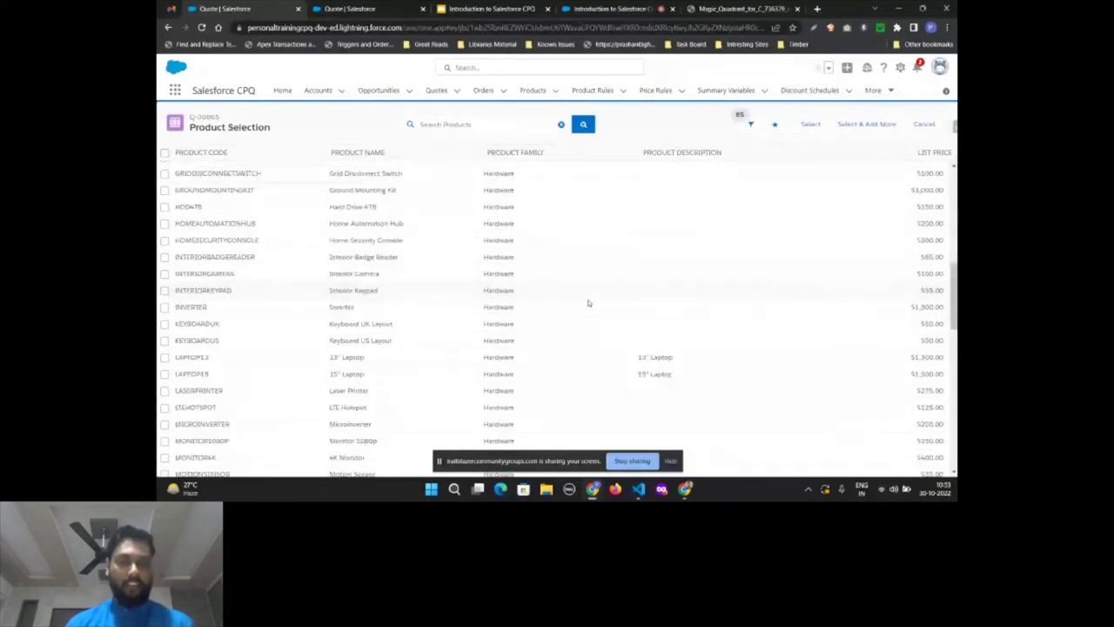
pyautogui.click(165, 359)
pyautogui.click(164, 375)
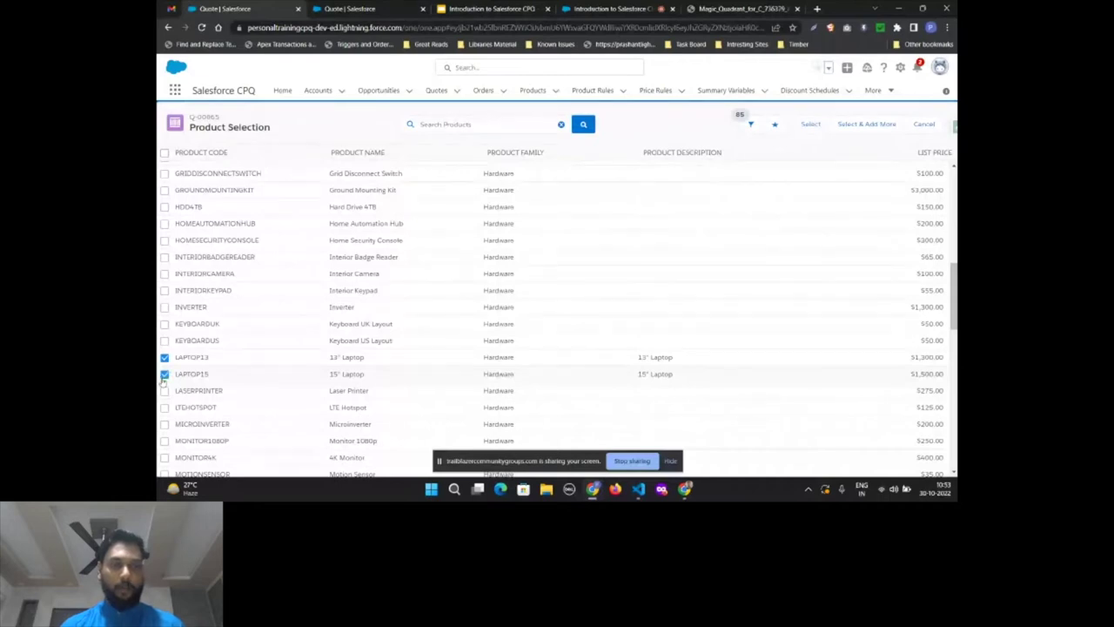
pyautogui.click(809, 126)
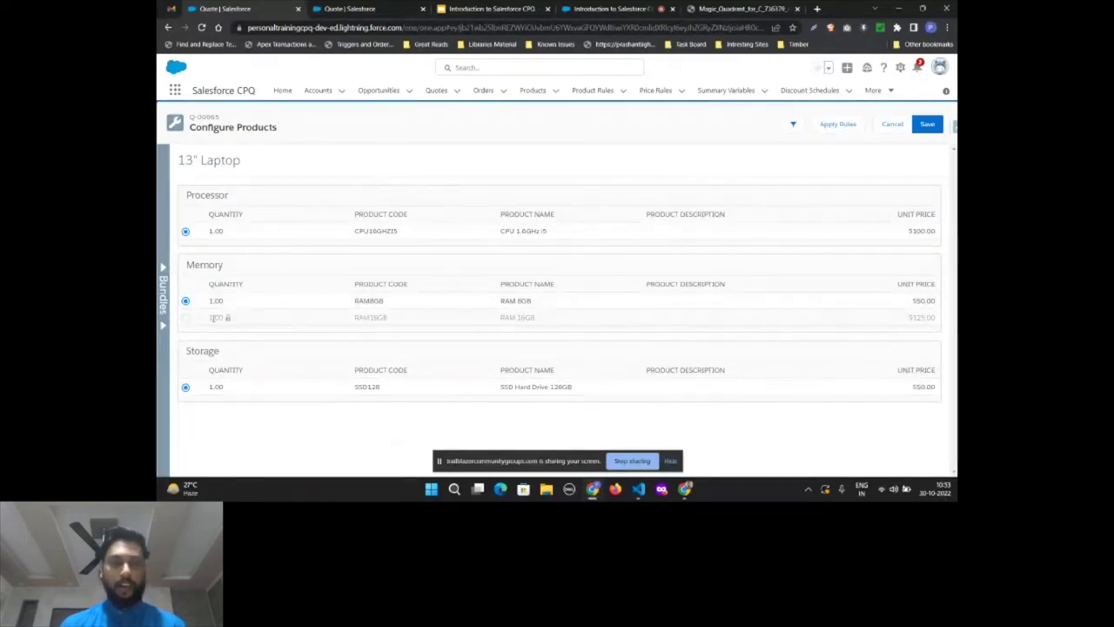
# Choose RAM 16GB as the memory option for both the 13" Laptop and 15" Laptop bundles.
pyautogui.click(186, 318)
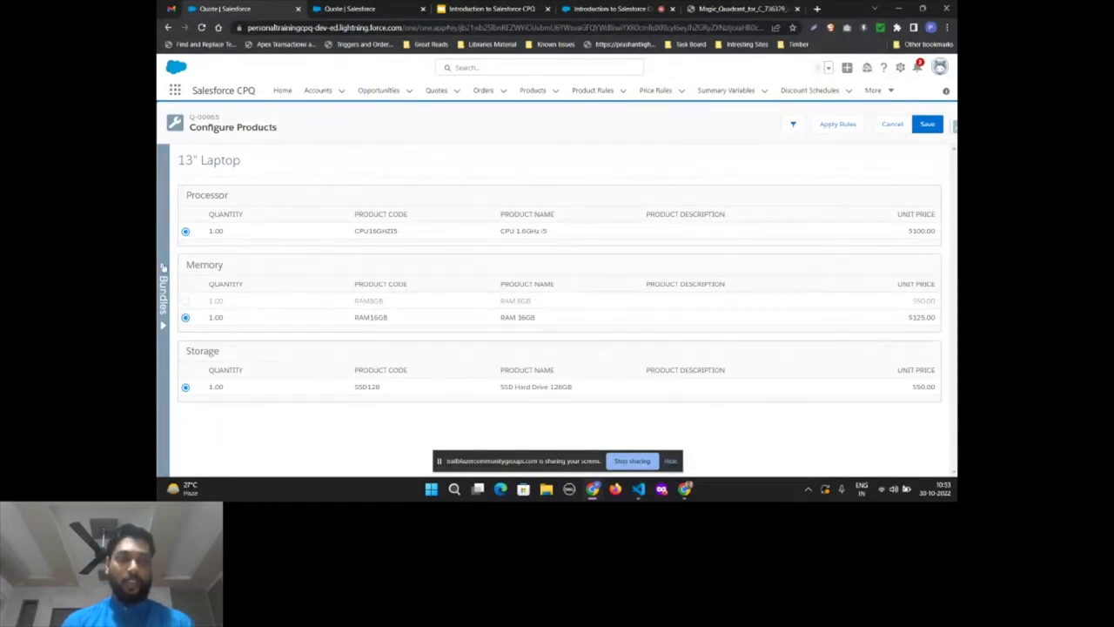
pyautogui.click(163, 270)
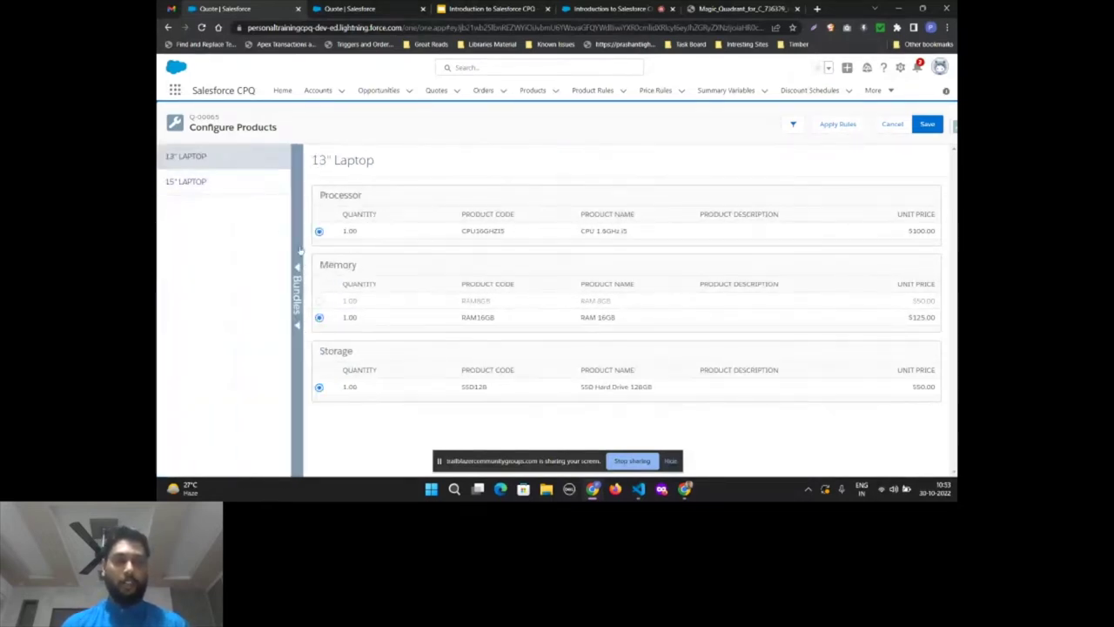
pyautogui.click(200, 184)
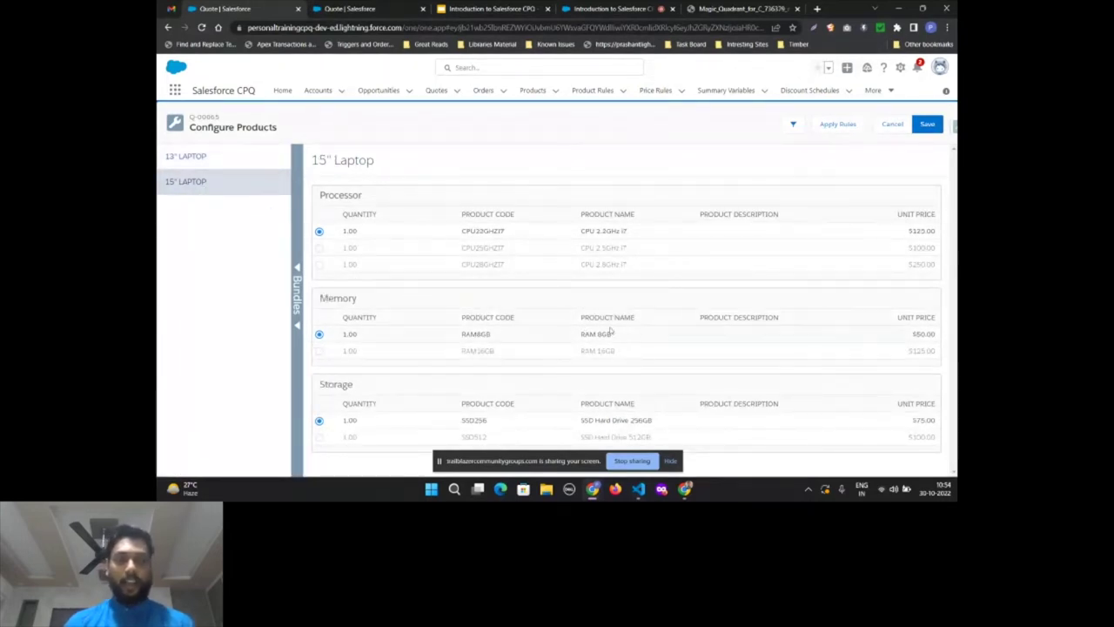
pyautogui.click(320, 351)
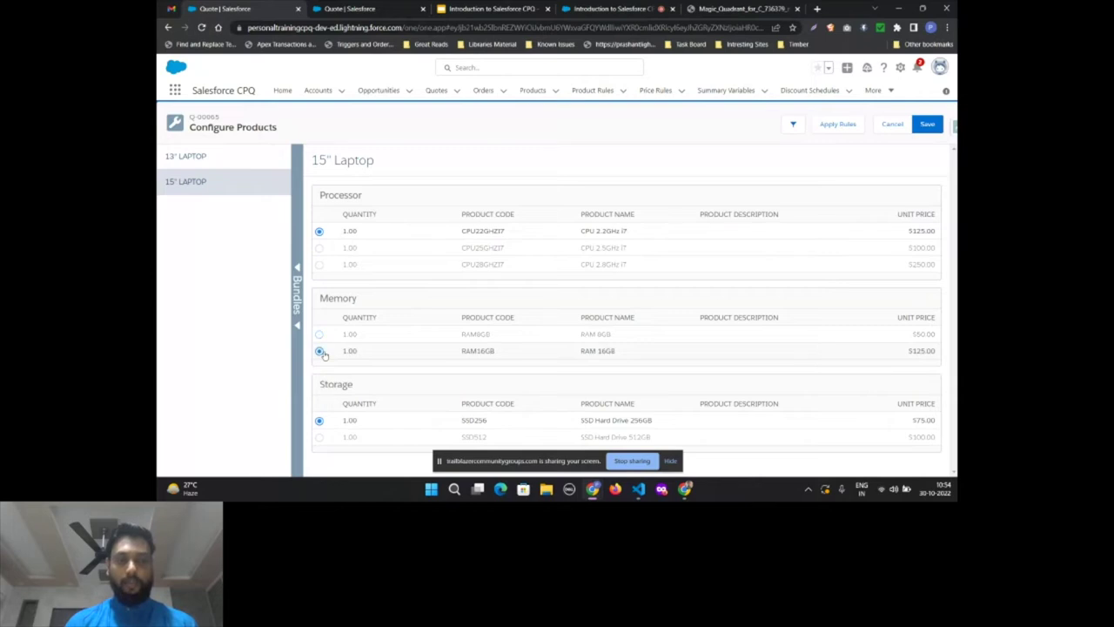
pyautogui.click(671, 460)
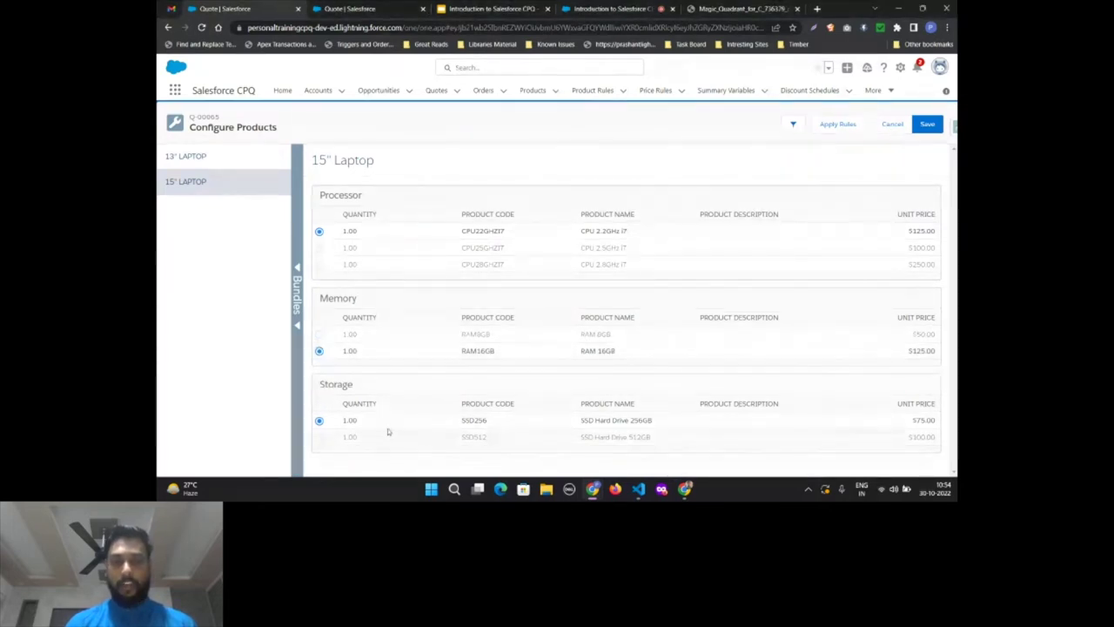
# Choose SSD Hard Drive 512GB for the 15" Laptop and RAM 8GB for the 13" Laptop, and save the bundle configuration.
pyautogui.click(320, 437)
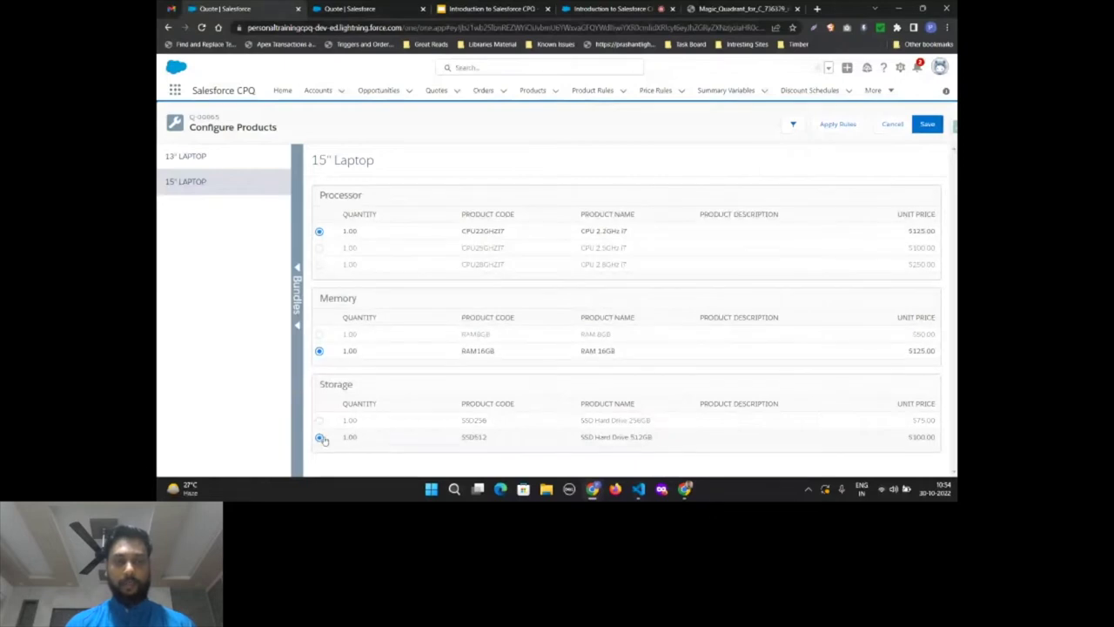
pyautogui.click(211, 156)
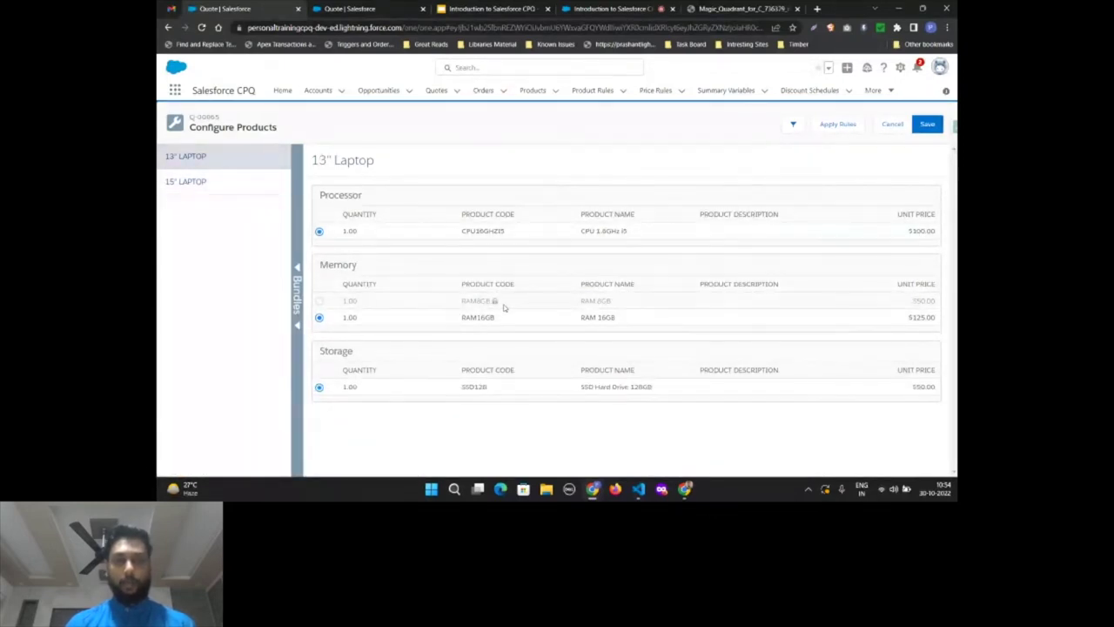
pyautogui.click(319, 301)
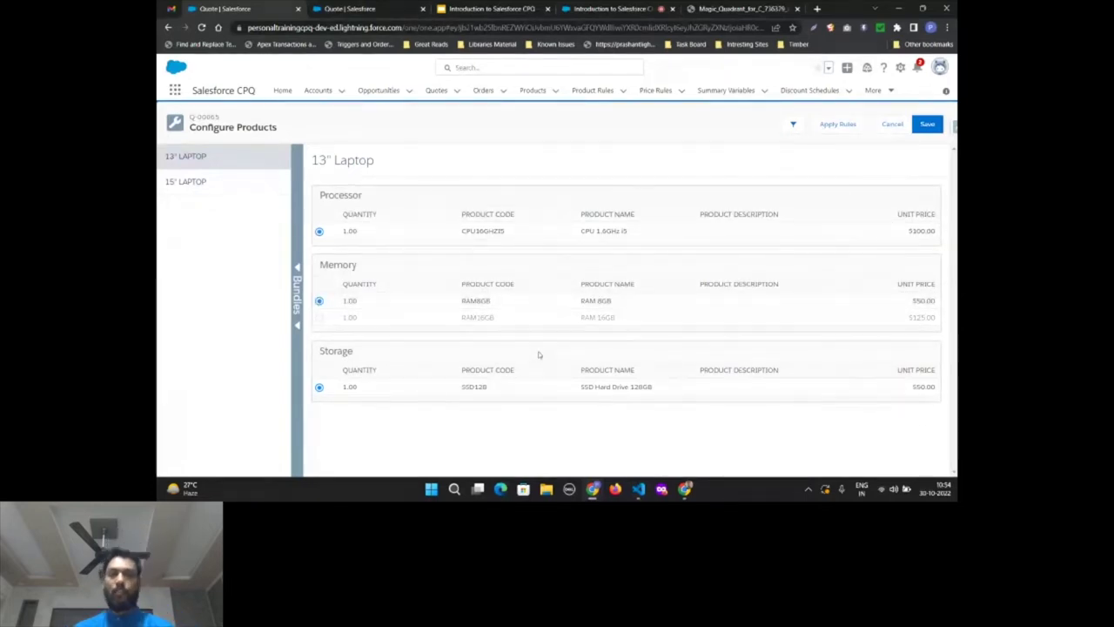
pyautogui.click(932, 129)
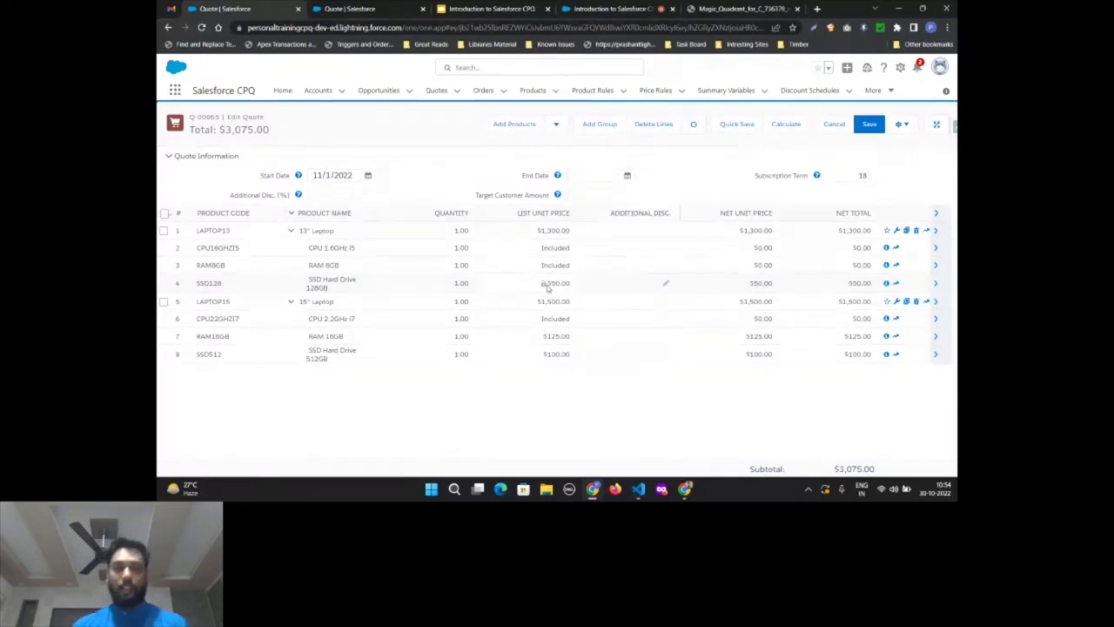
pyautogui.click(551, 336)
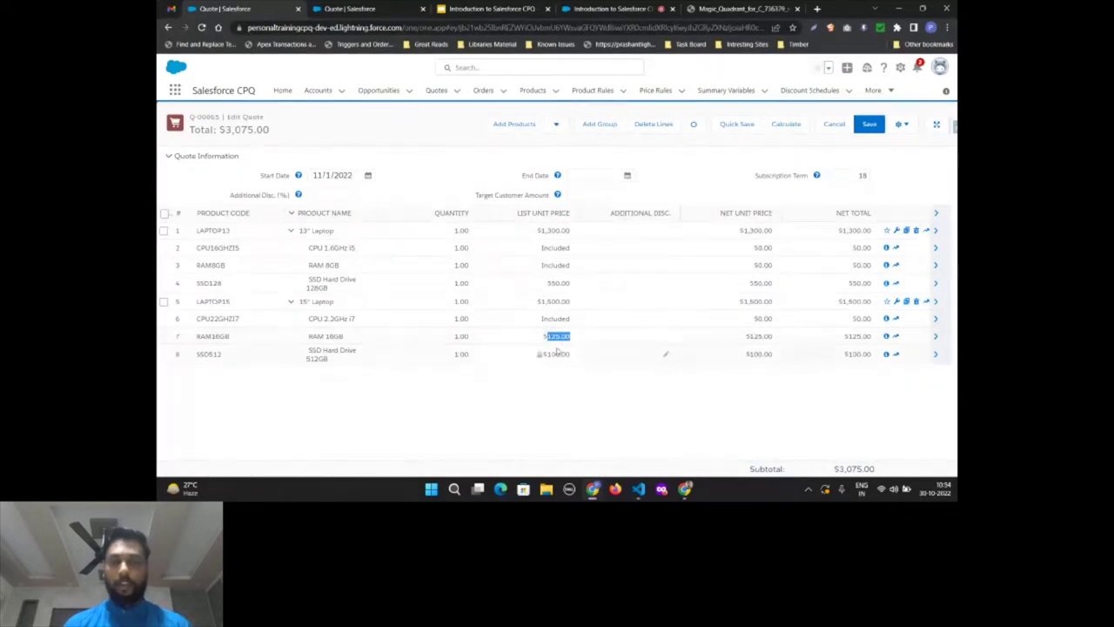
pyautogui.click(552, 354)
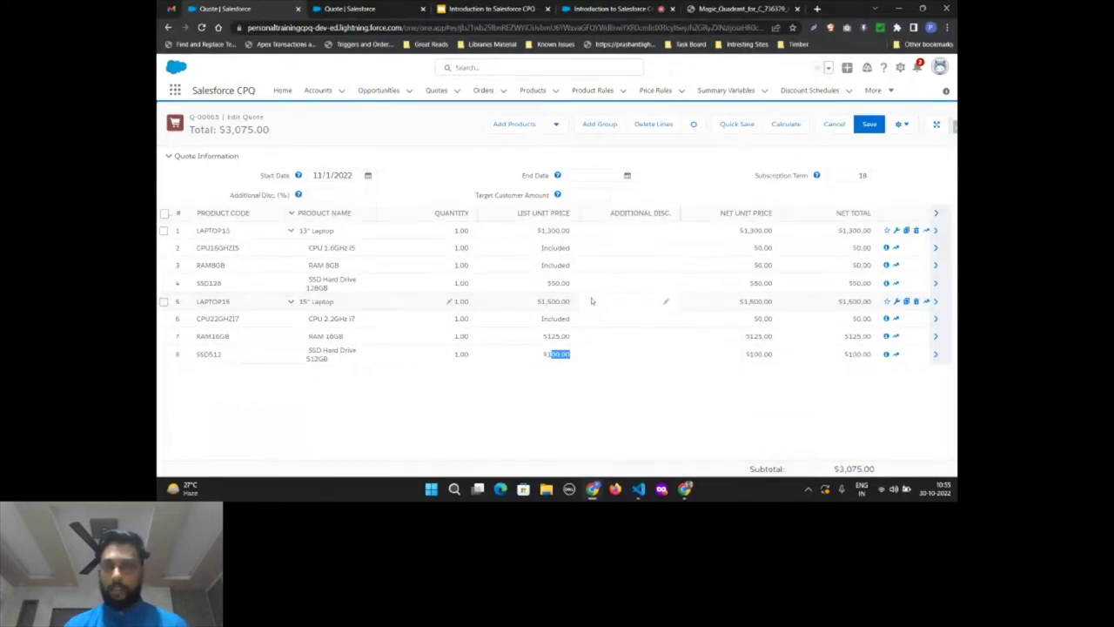
# Start adding more products to the quote and filter the catalogue to the Support product family.
pyautogui.click(502, 122)
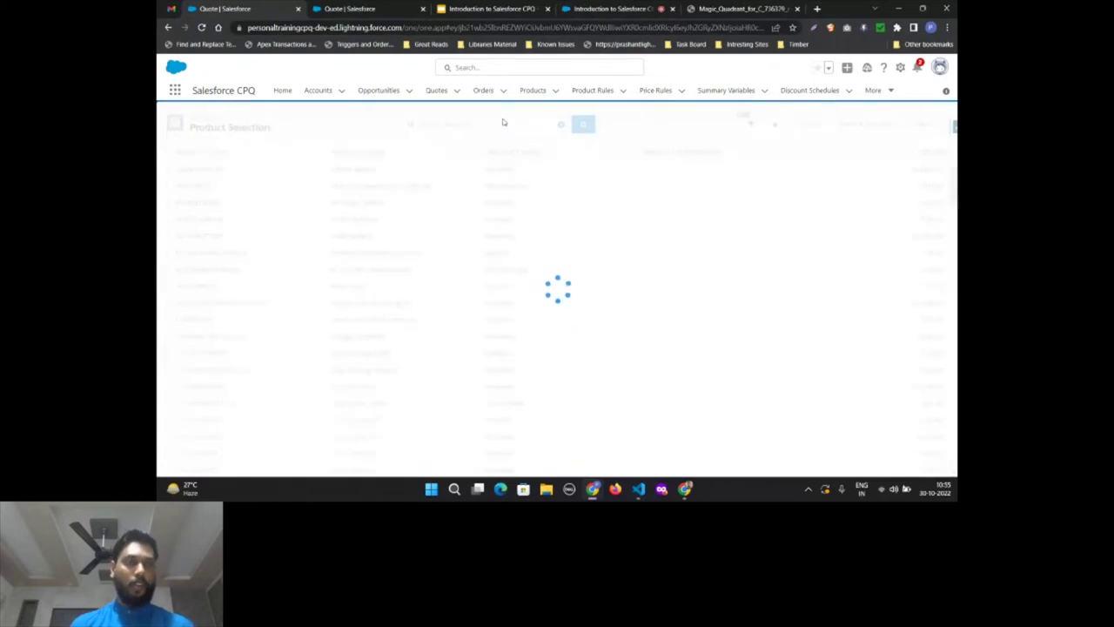
pyautogui.click(750, 124)
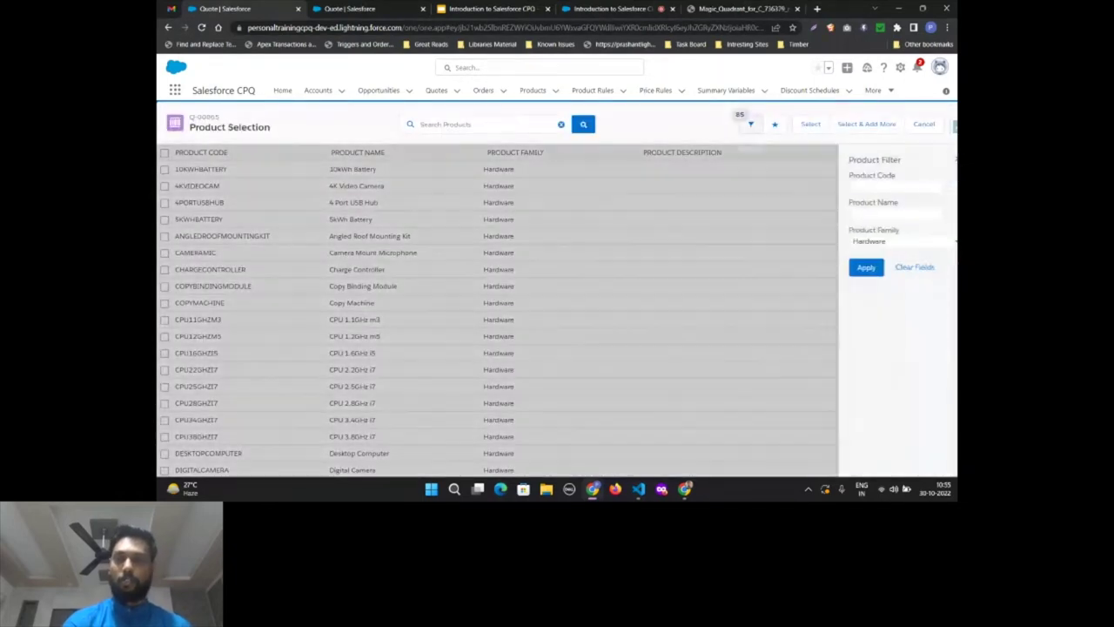
pyautogui.click(892, 241)
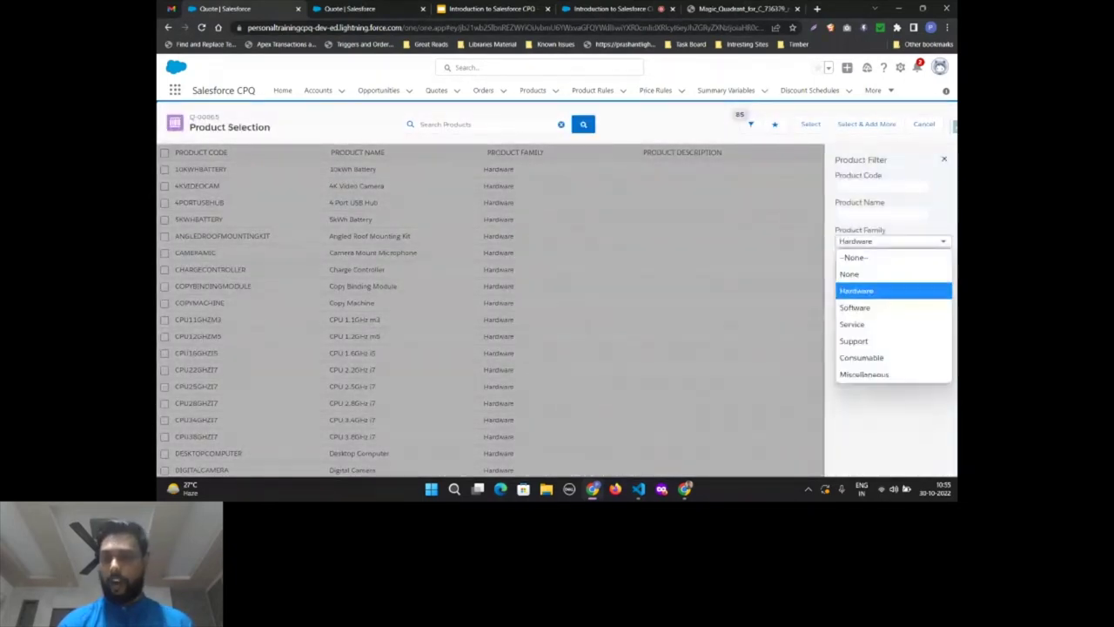
pyautogui.click(854, 341)
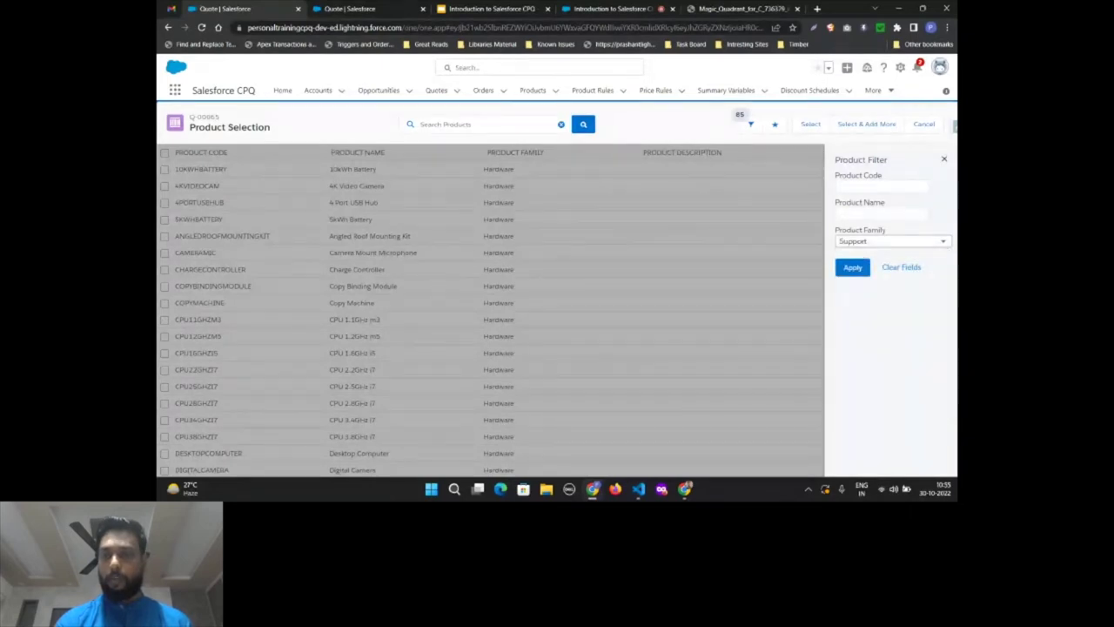
pyautogui.click(852, 268)
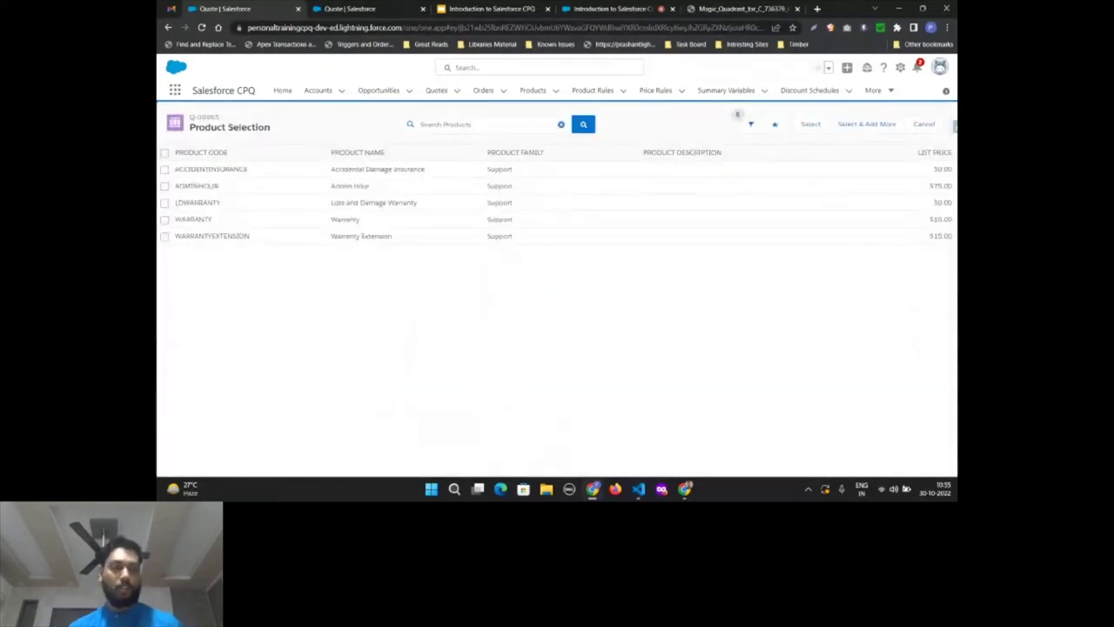
# Add the Loss and Damage Warranty, Warranty and Warranty Extension products to the quote.
pyautogui.click(164, 202)
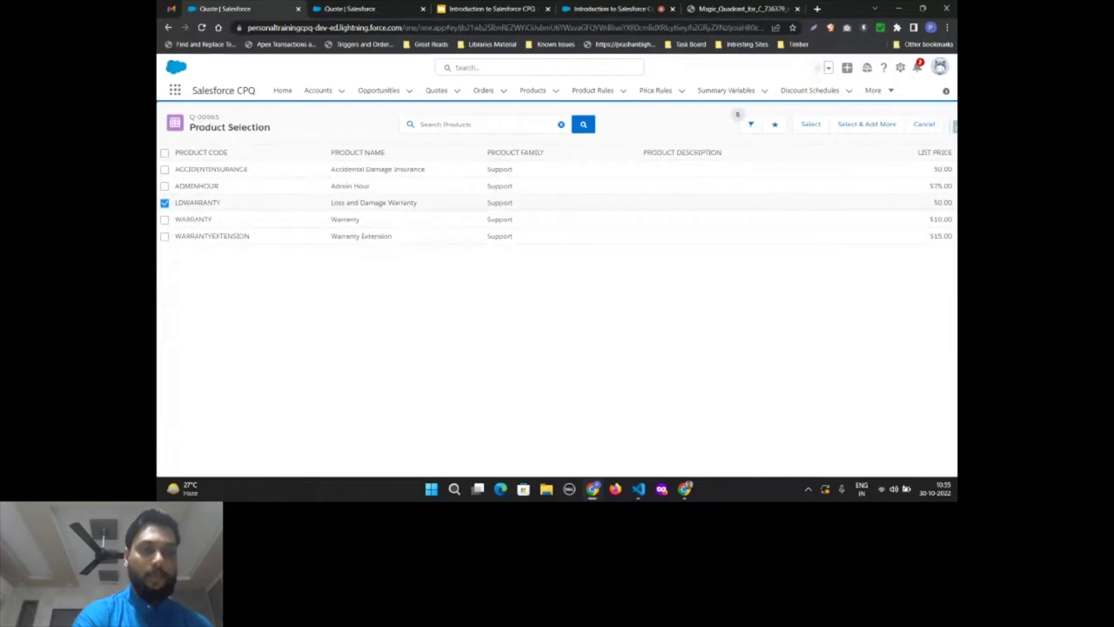
pyautogui.click(164, 218)
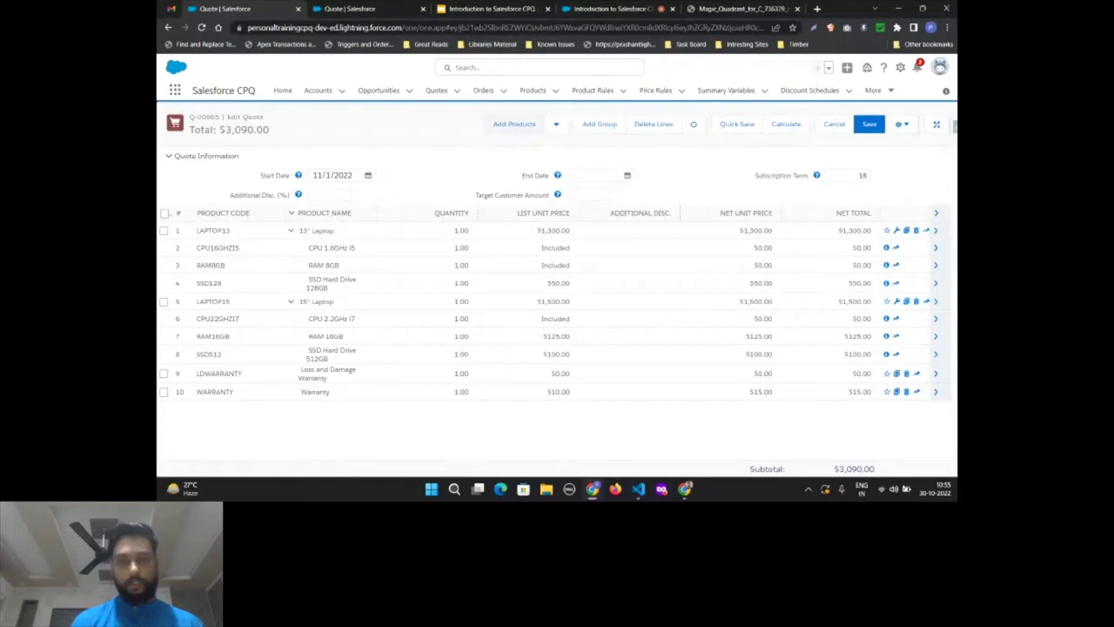
pyautogui.click(515, 124)
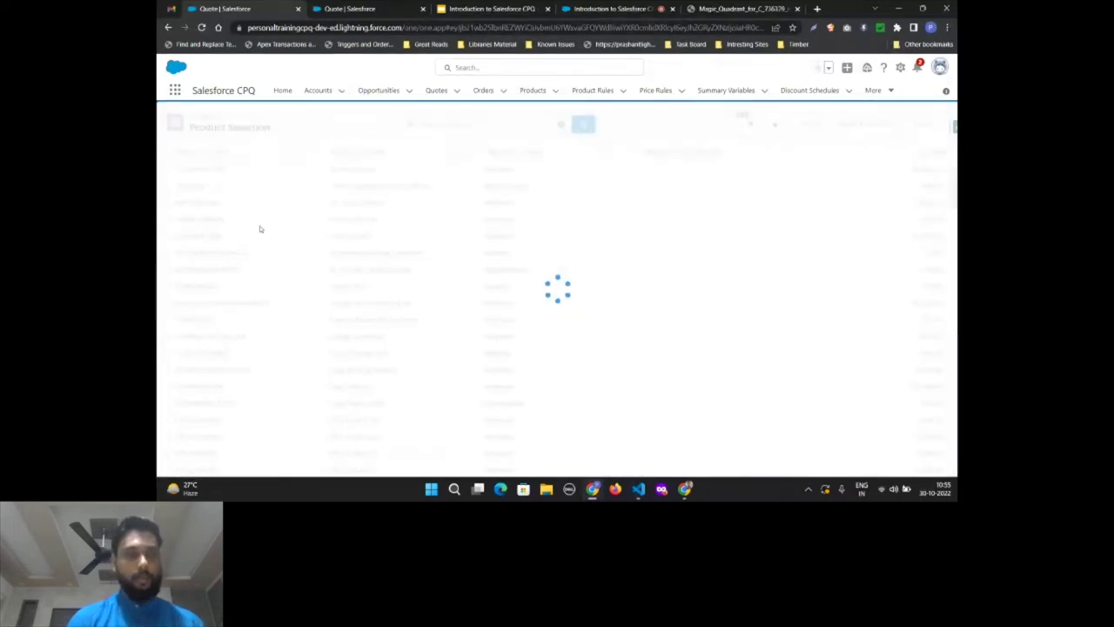
pyautogui.click(165, 236)
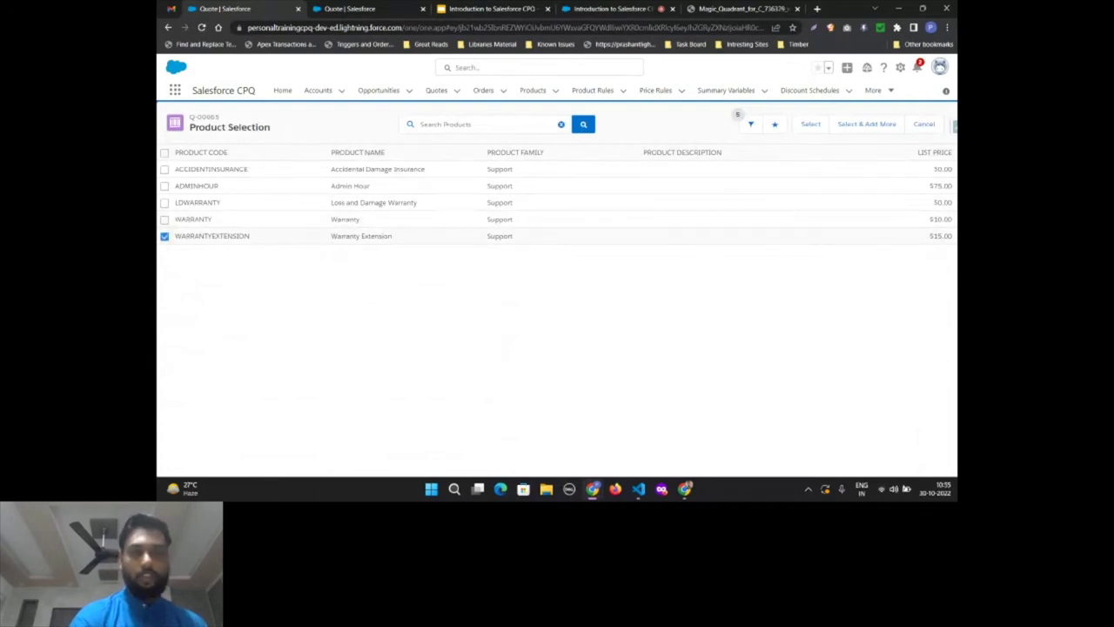
pyautogui.click(810, 124)
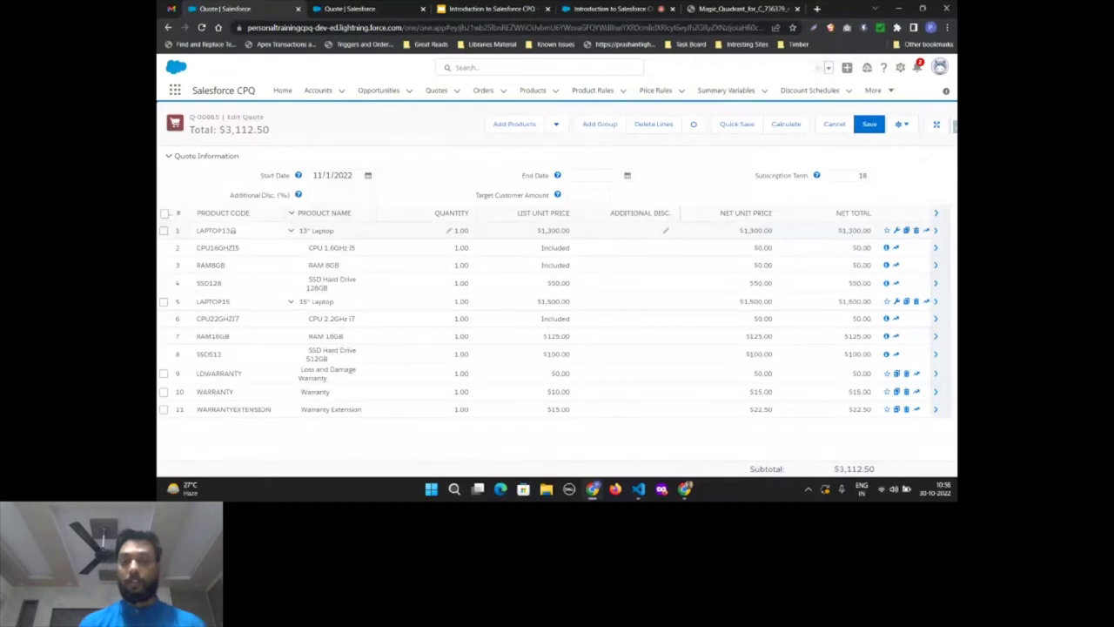
# Set the quote's subscription term to 12 and recalculate the prices.
pyautogui.doubleClick(860, 175)
pyautogui.press('BackSpace')
pyautogui.write('12')
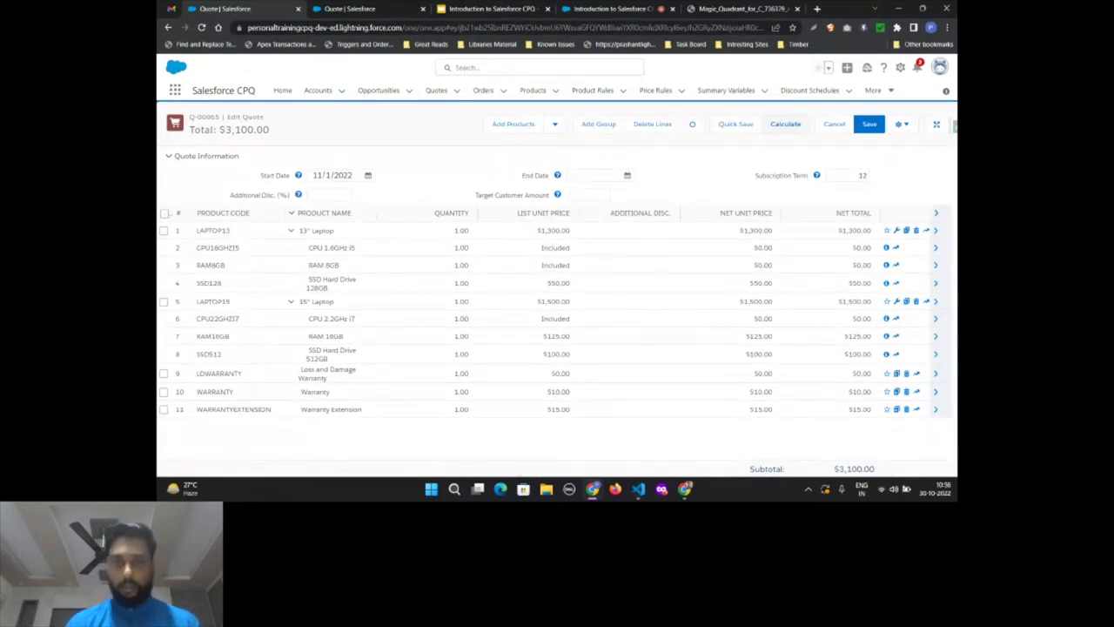
# Set the quote's end date to 10/25/2025 and recalculate the prices.
pyautogui.click(599, 175)
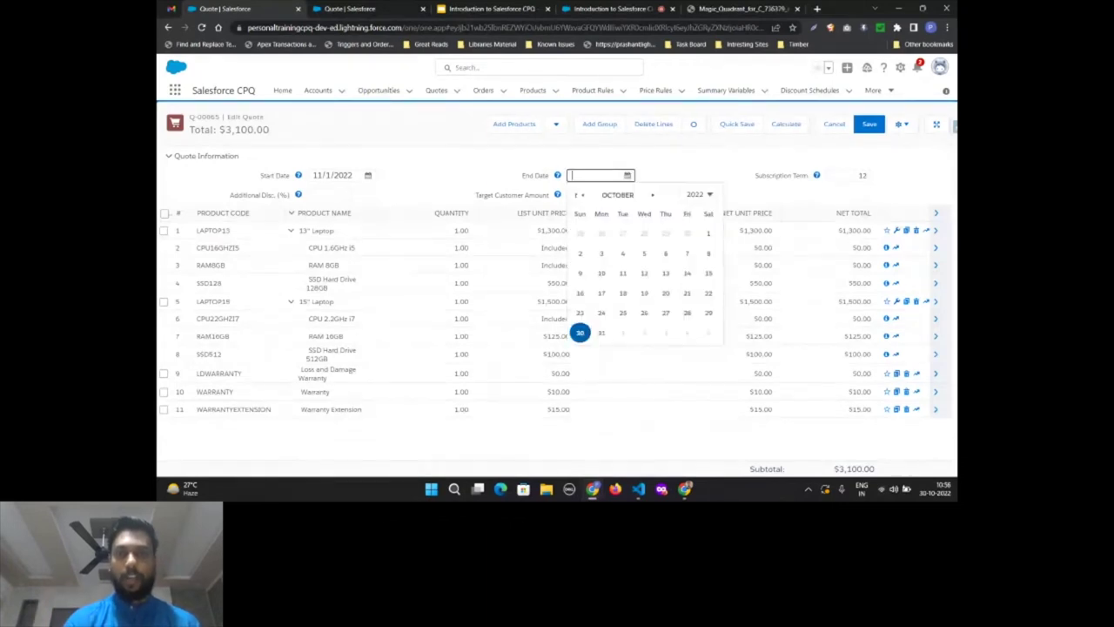
pyautogui.click(697, 194)
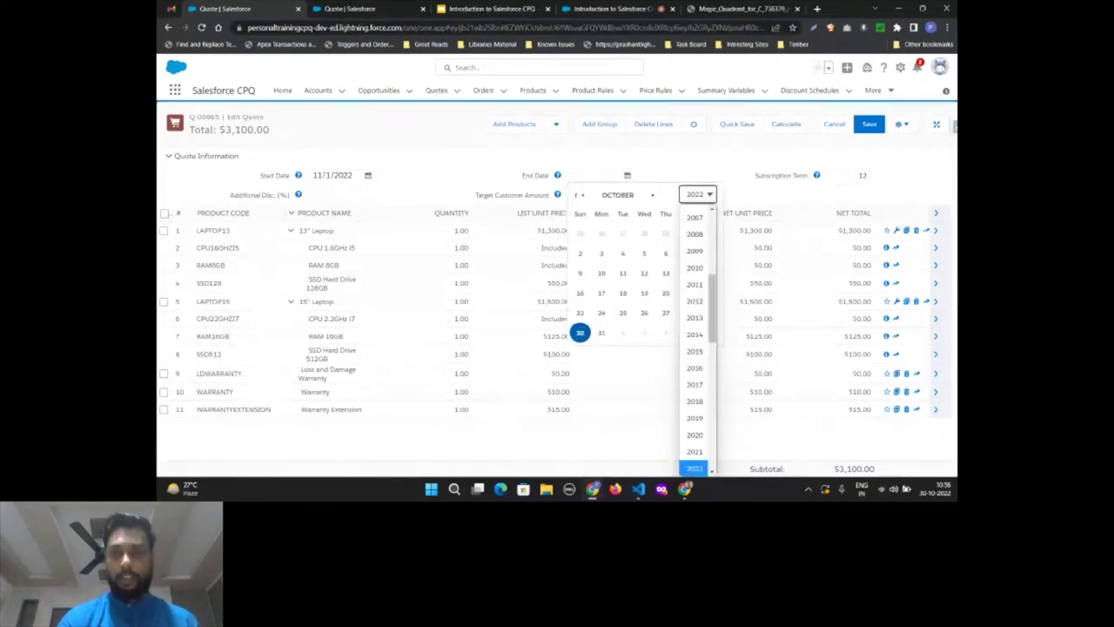
pyautogui.scroll(-3, 695, 255)
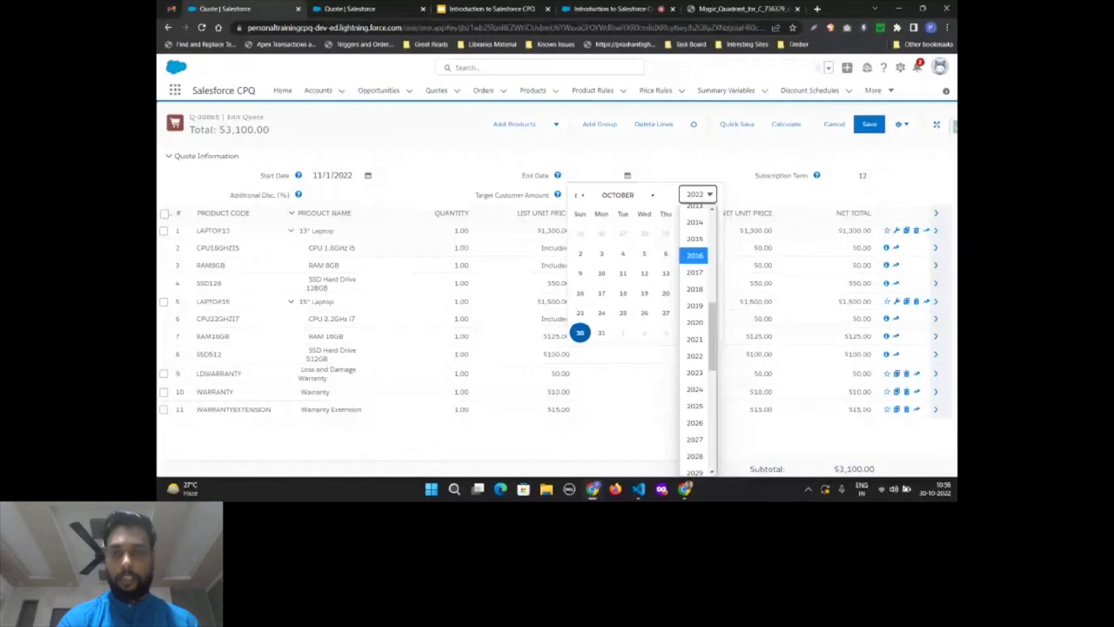
pyautogui.click(622, 312)
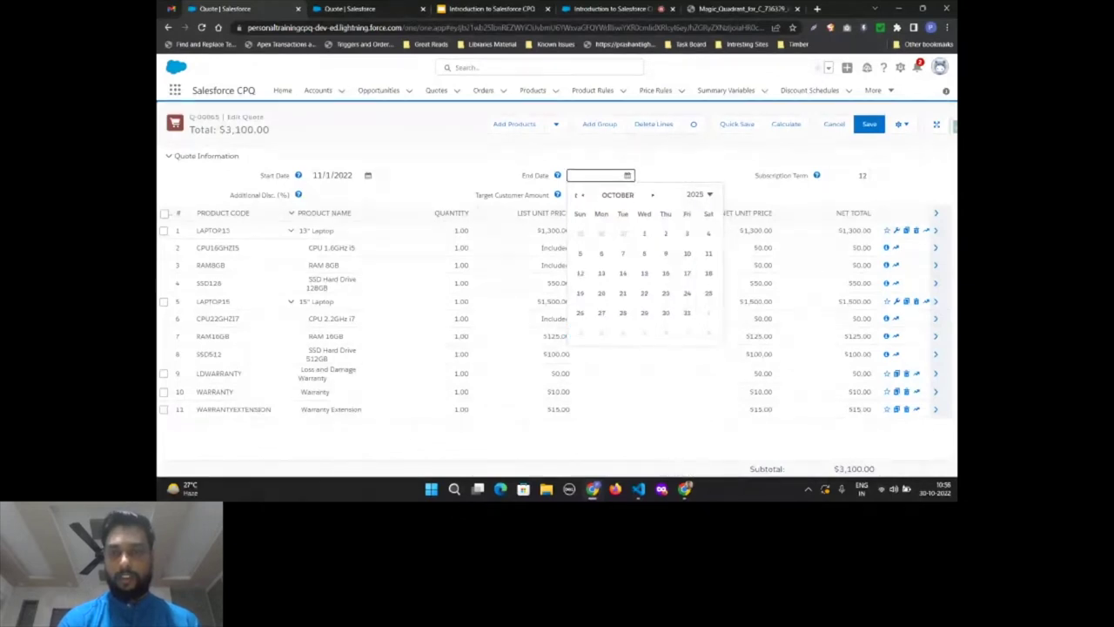
pyautogui.press('Tab')
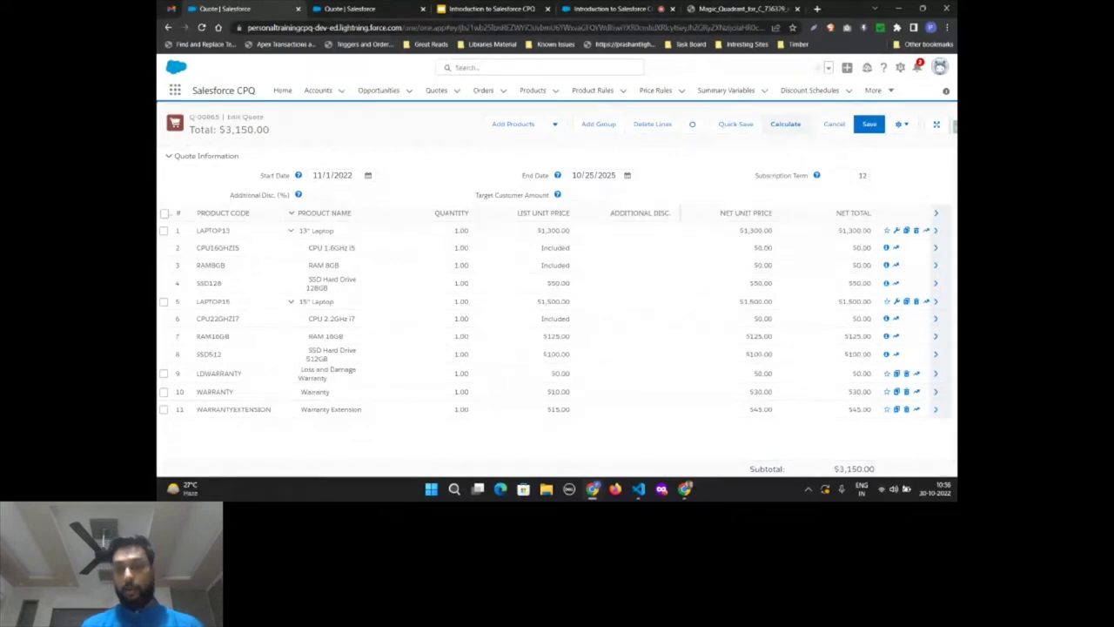
# Change the quote's end date to 12/31/2025 and recalculate the prices.
pyautogui.click(594, 175)
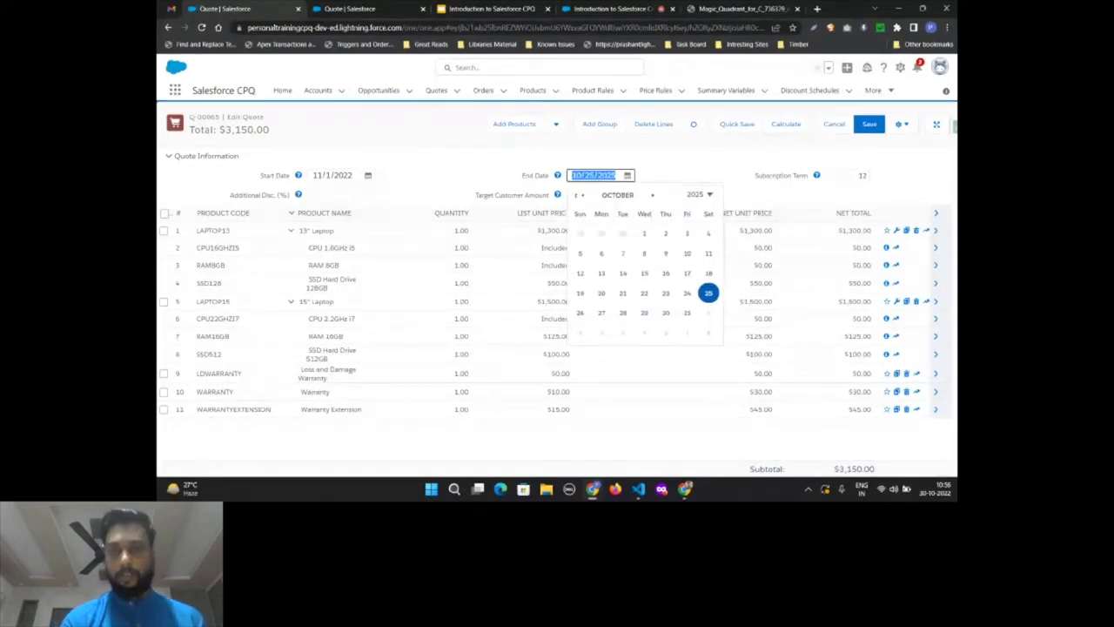
pyautogui.click(651, 194)
pyautogui.click(652, 194)
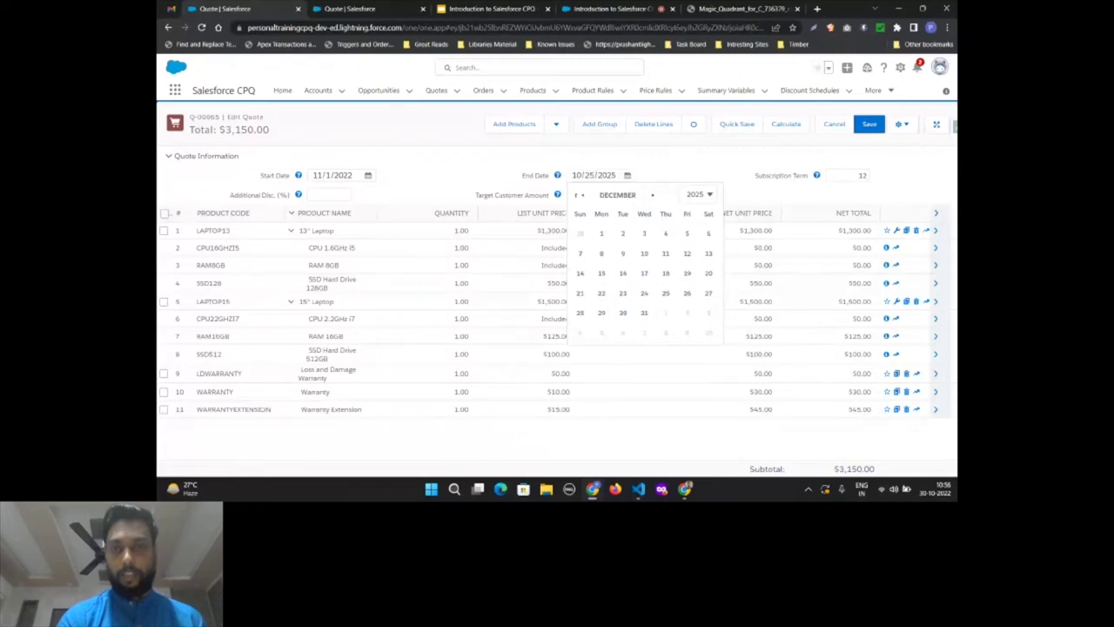
pyautogui.click(644, 312)
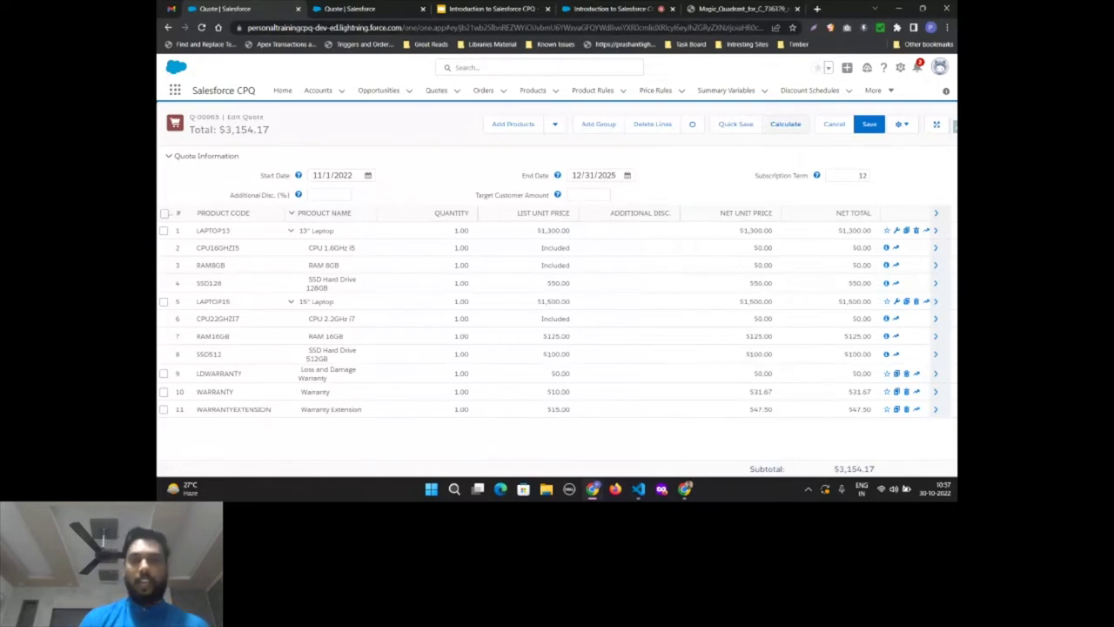
# Give the 13" Laptop line an additional discount of 3 %.
pyautogui.click(629, 229)
pyautogui.click(661, 232)
pyautogui.write('3')
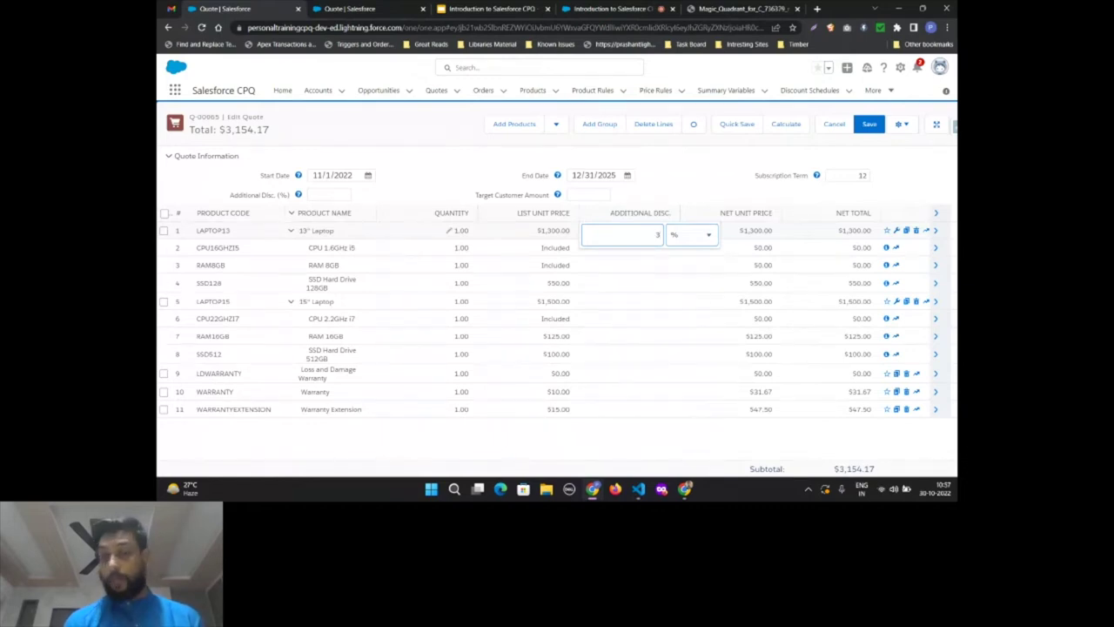
pyautogui.click(692, 234)
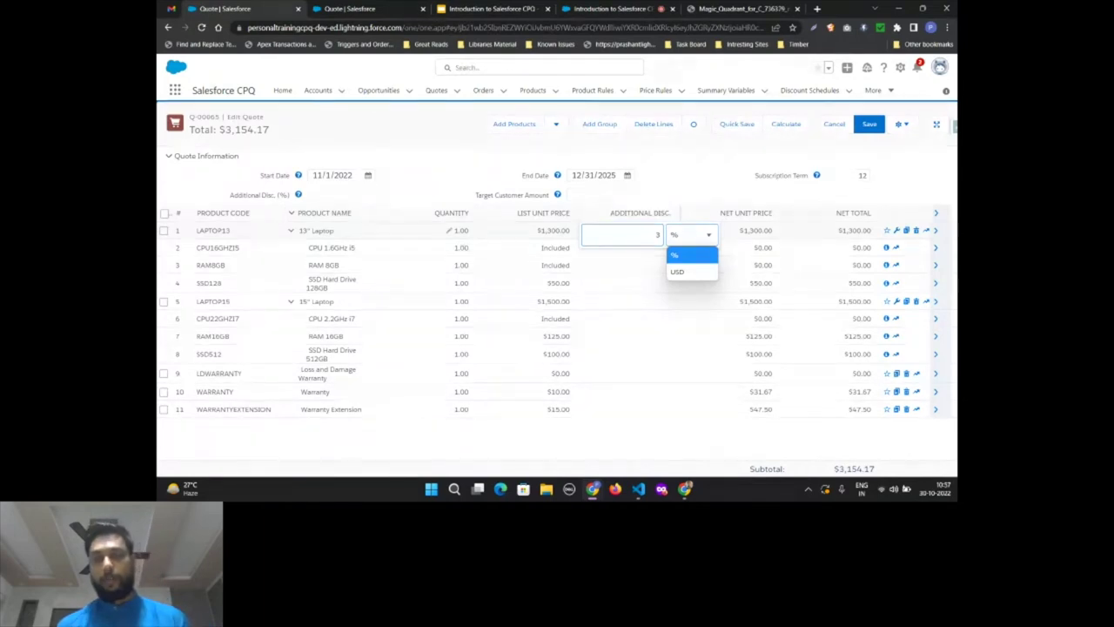
pyautogui.click(722, 167)
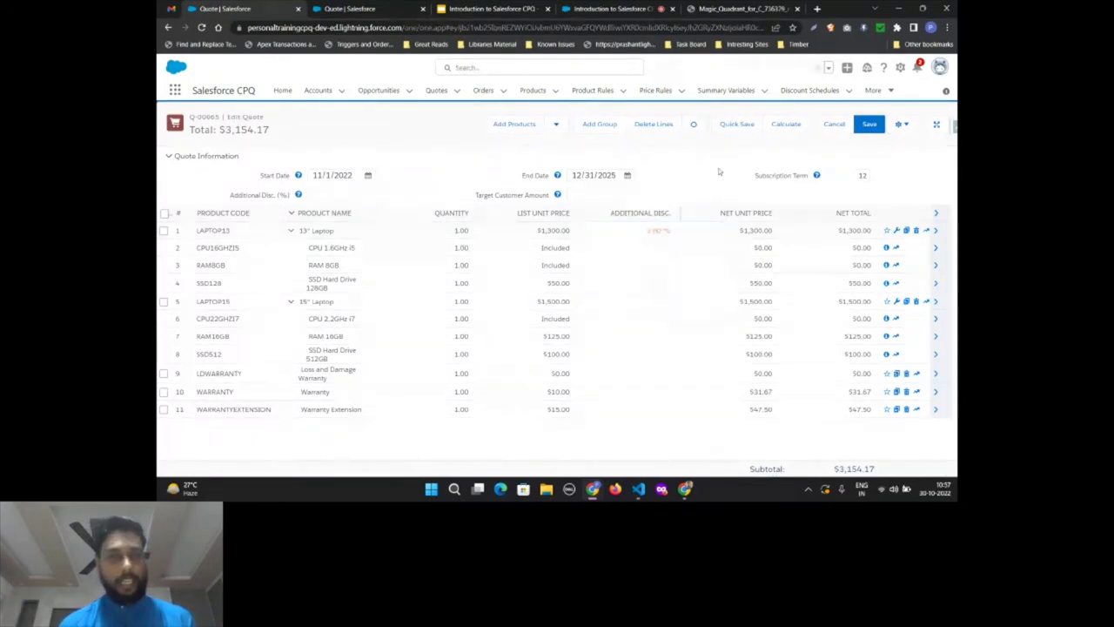
# Give the 15" Laptop line an additional discount of 100 USD and recalculate the quote.
pyautogui.click(667, 302)
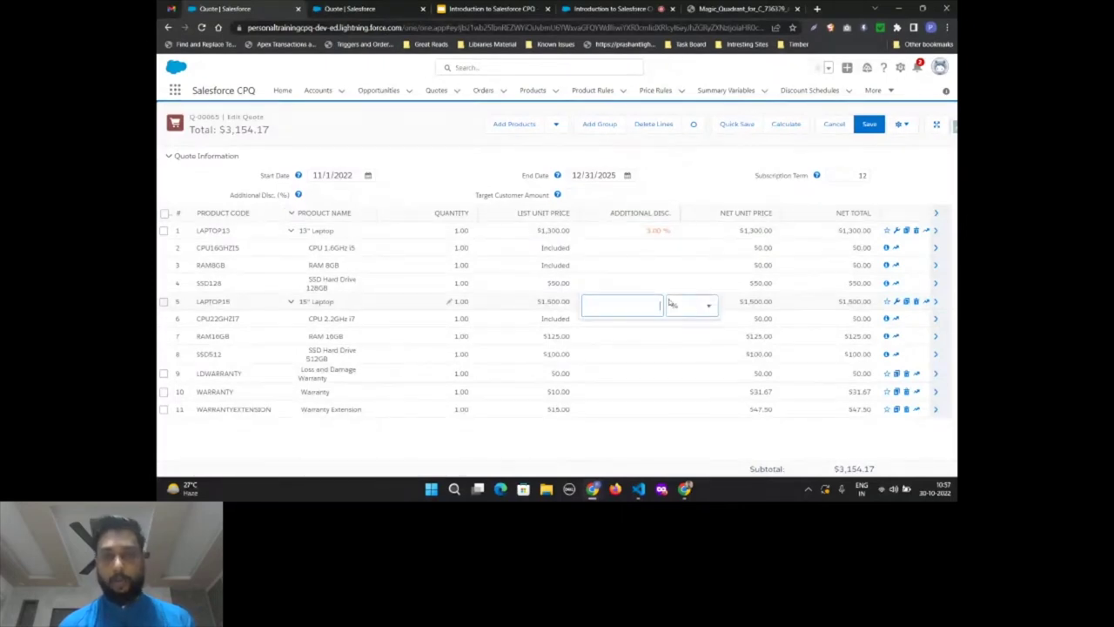
pyautogui.click(705, 305)
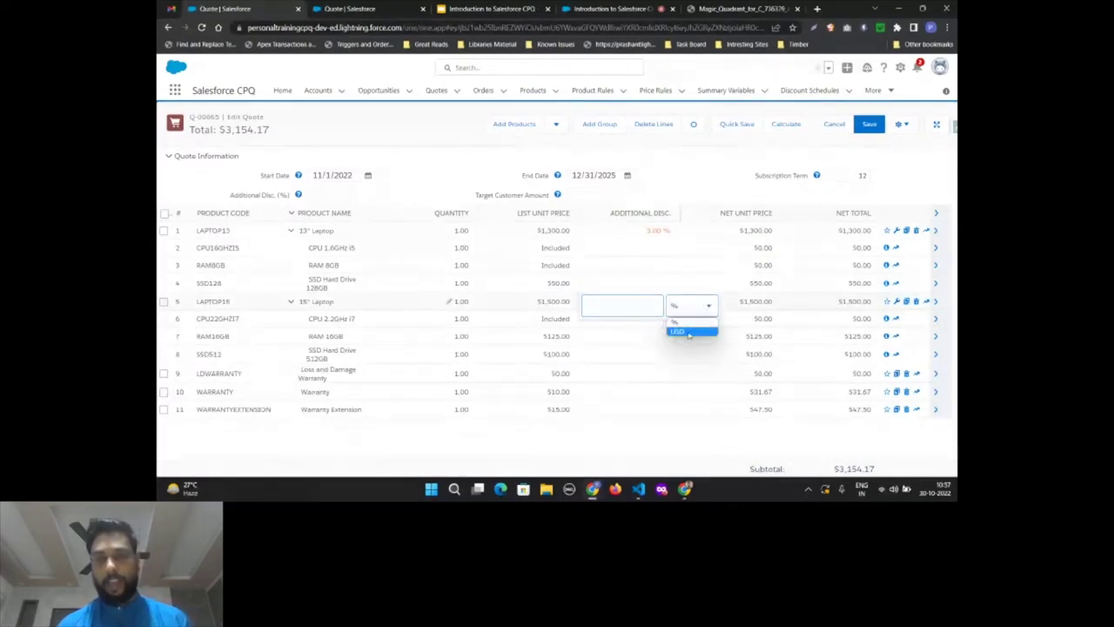
pyautogui.click(689, 331)
pyautogui.click(636, 308)
pyautogui.write('100')
pyautogui.click(742, 151)
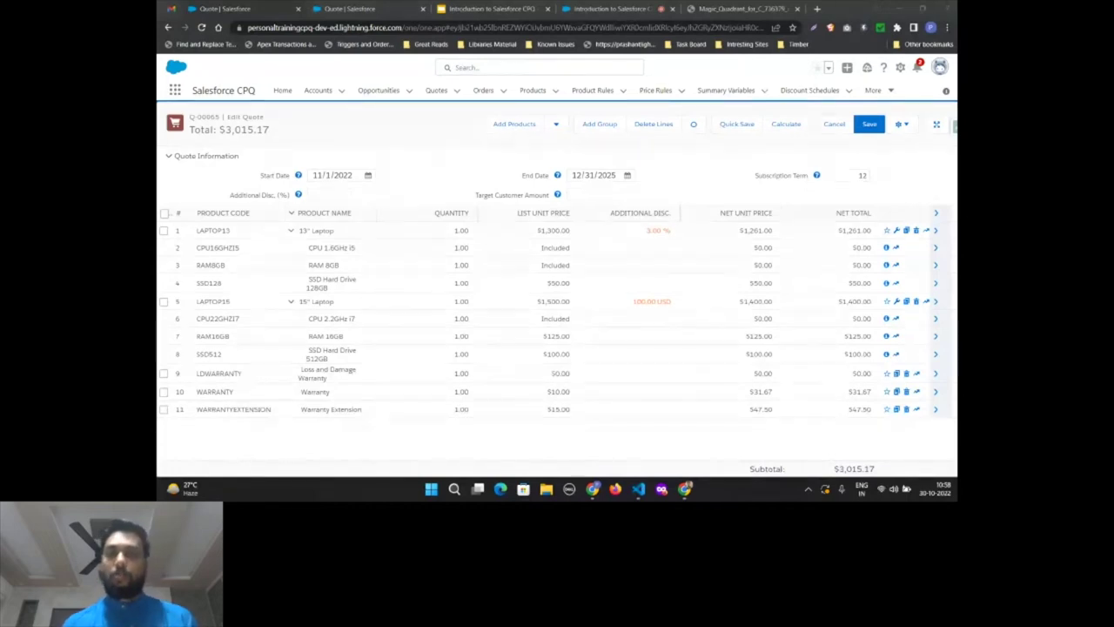
# Set the quote-level additional discount to 2 % and recalculate the prices.
pyautogui.click(328, 194)
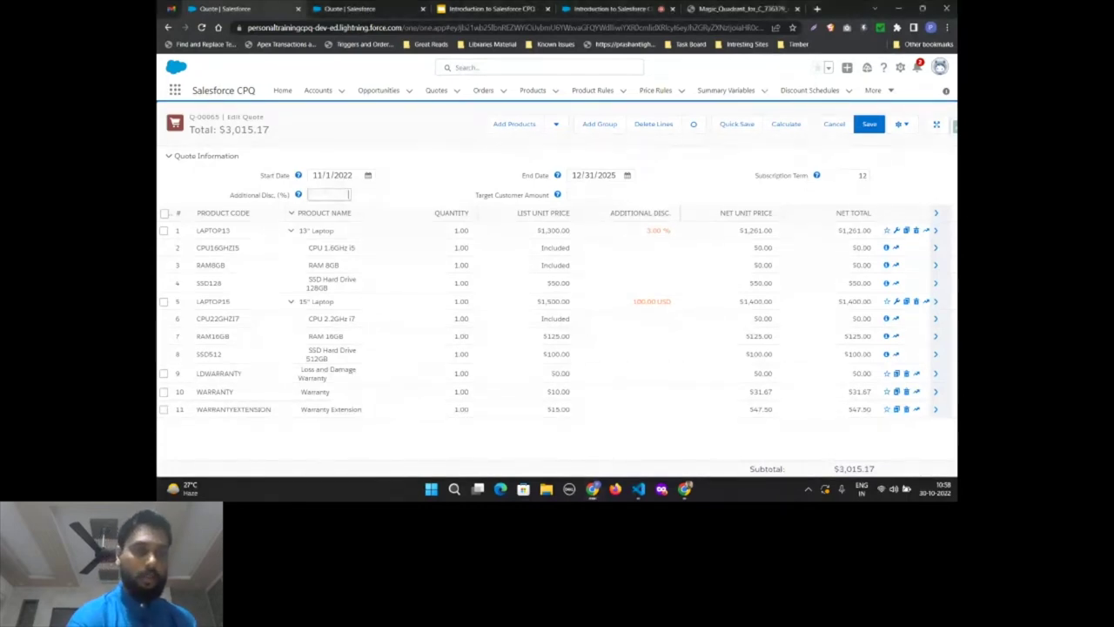
pyautogui.write('2')
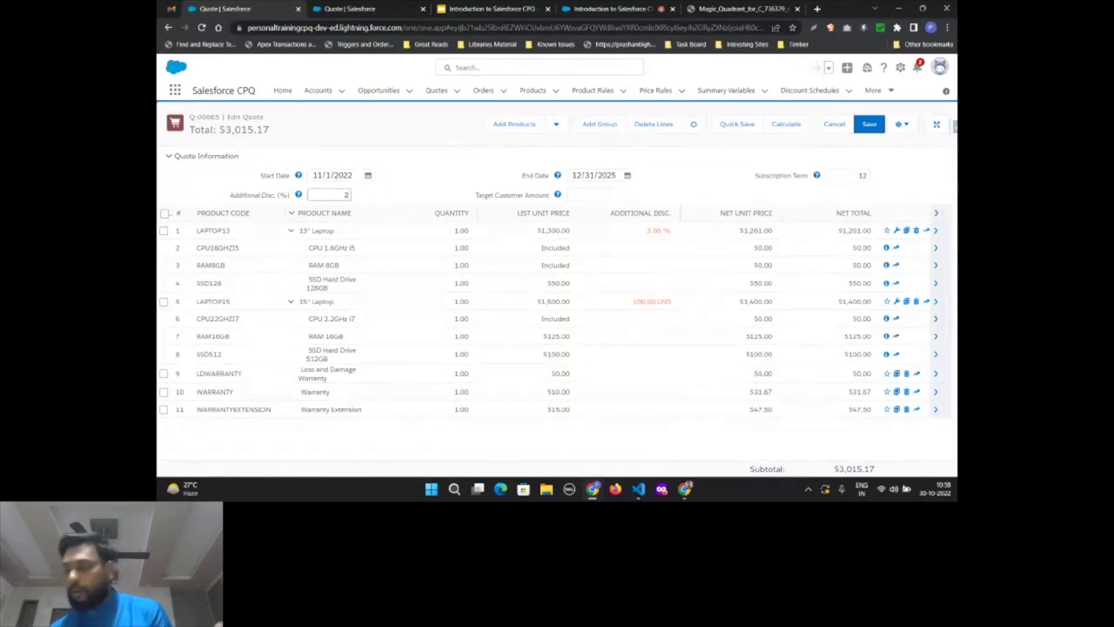
pyautogui.click(347, 194)
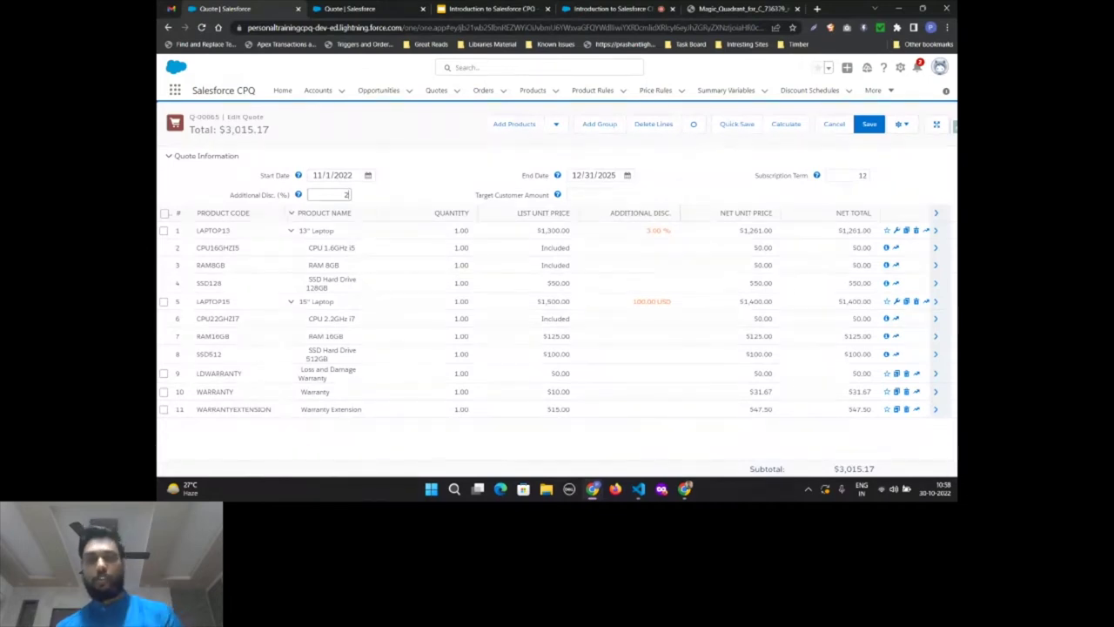
pyautogui.click(779, 177)
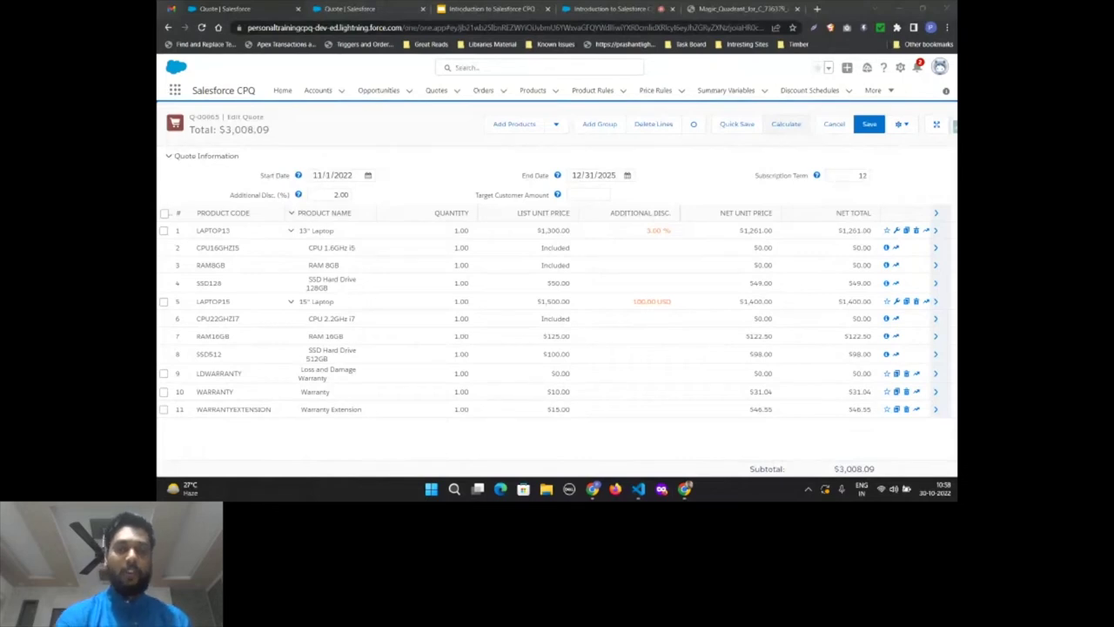
# Set the target customer amount to 2800 and recalculate the quote.
pyautogui.click(588, 195)
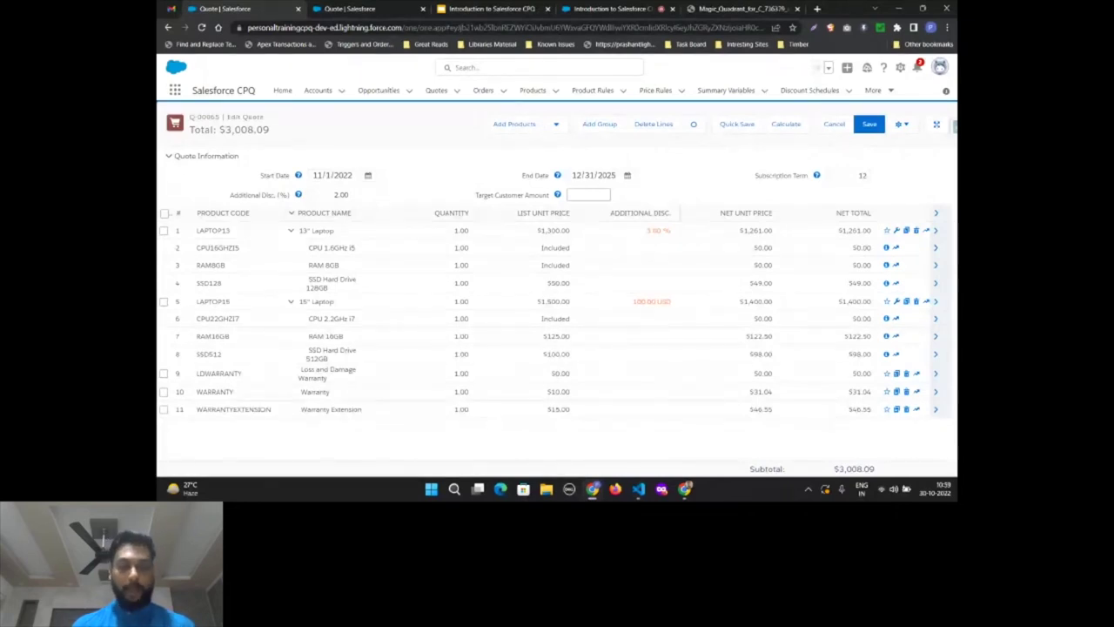
pyautogui.write('800')
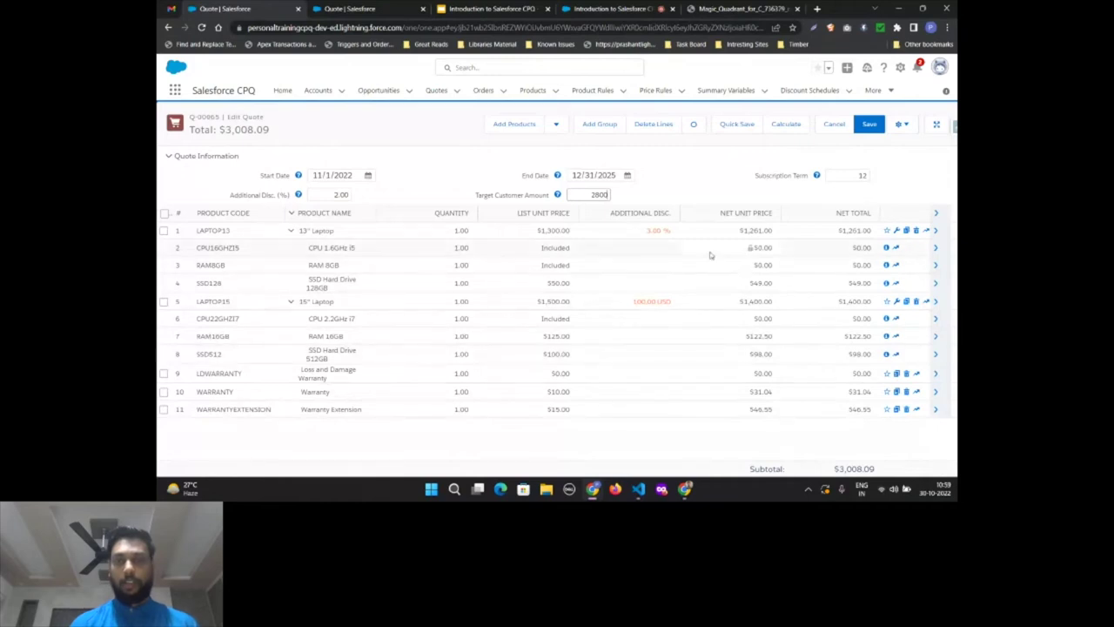
pyautogui.click(690, 183)
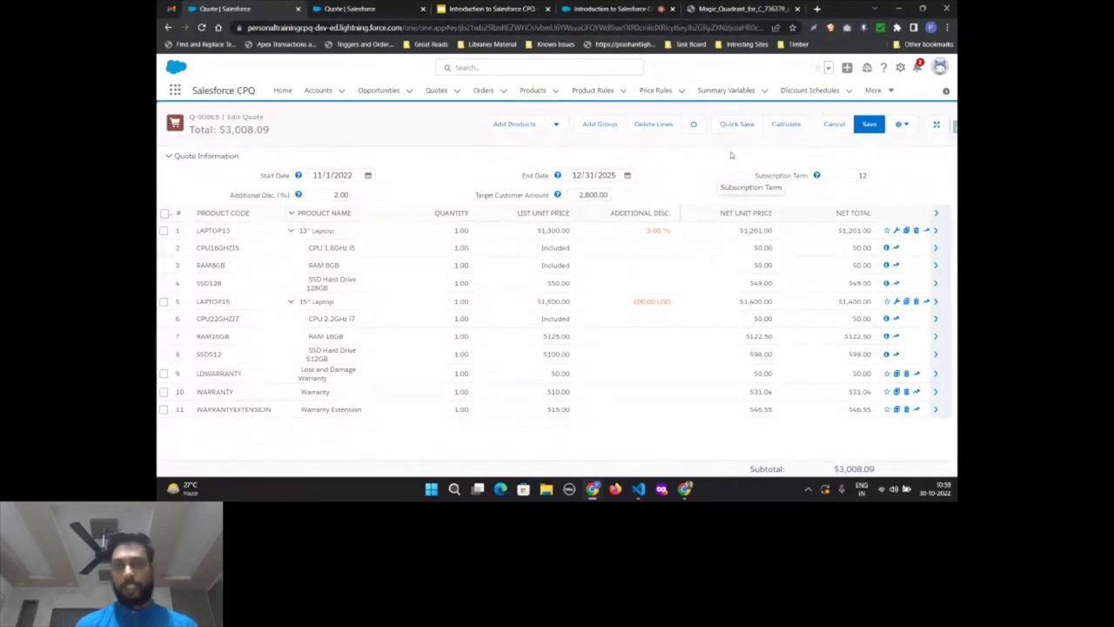
pyautogui.click(786, 125)
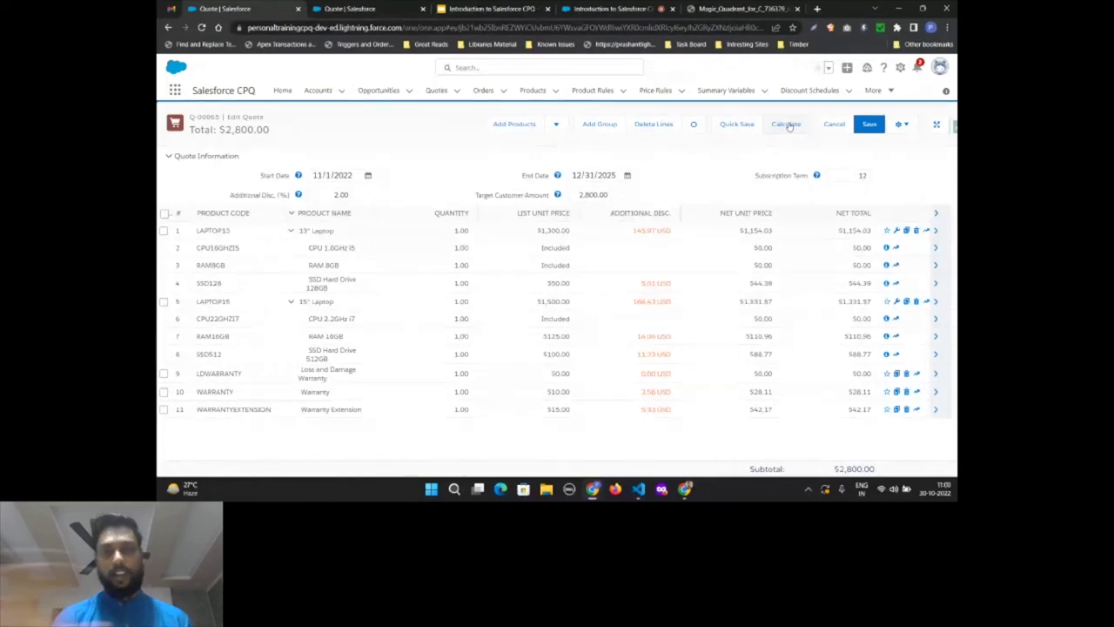
pyautogui.click(787, 124)
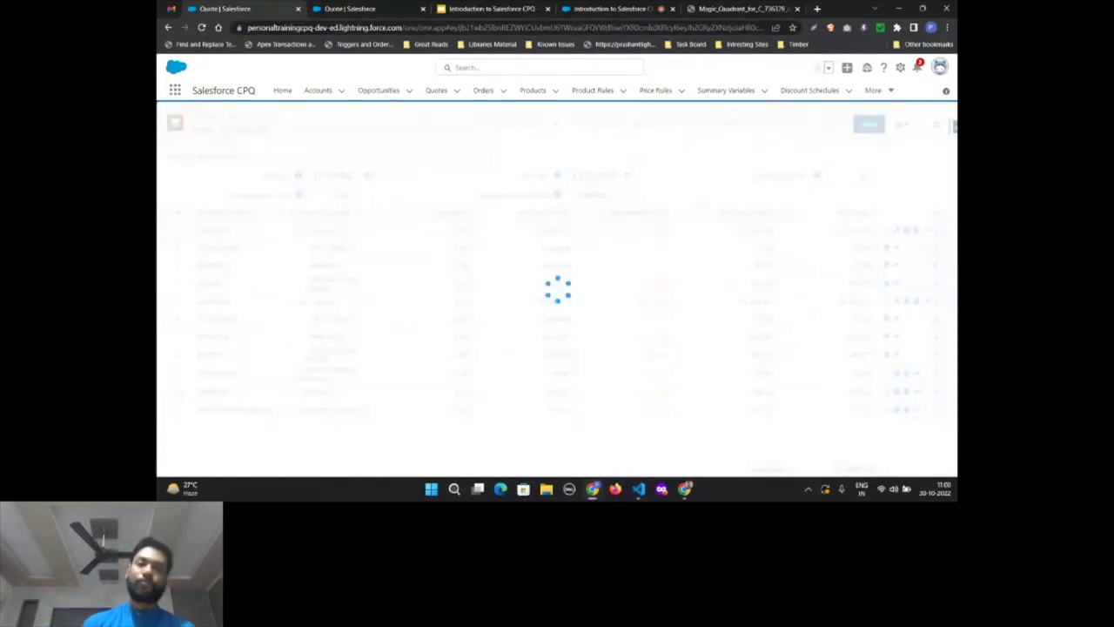